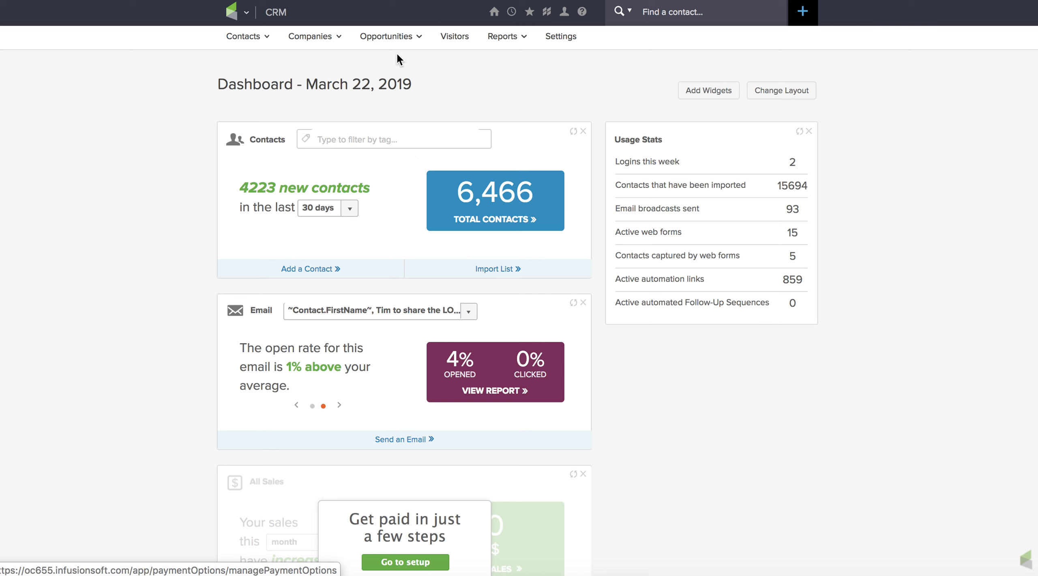
- Open the Mother's Day Campaign sequence inside the Holiday - 4 Mother's Day Campaign from the Campaign Builder
mouse_move(264, 43)
mouse_move(249, 17)
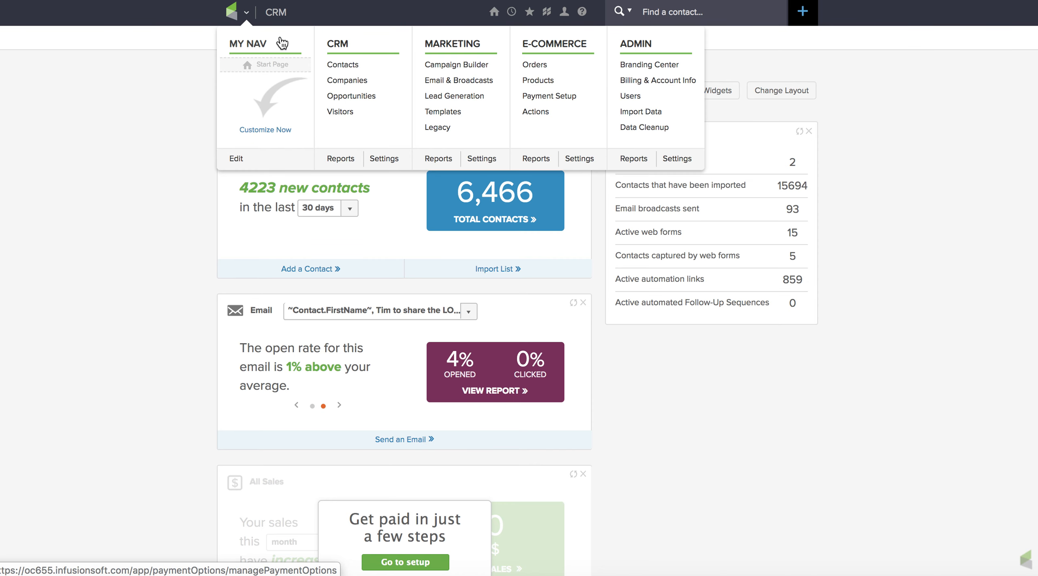
click(436, 71)
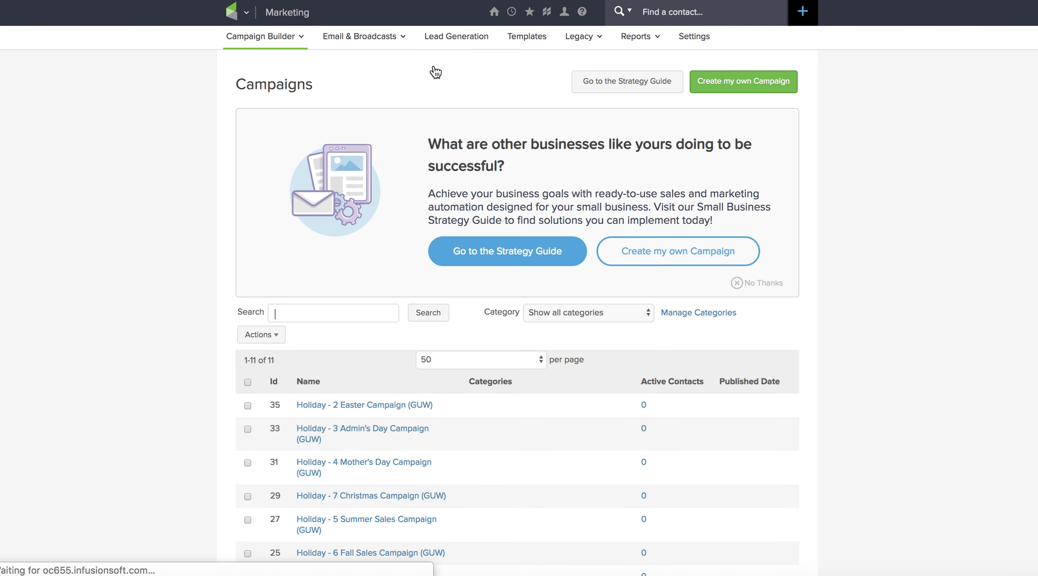
scroll(114, 267, down, 5)
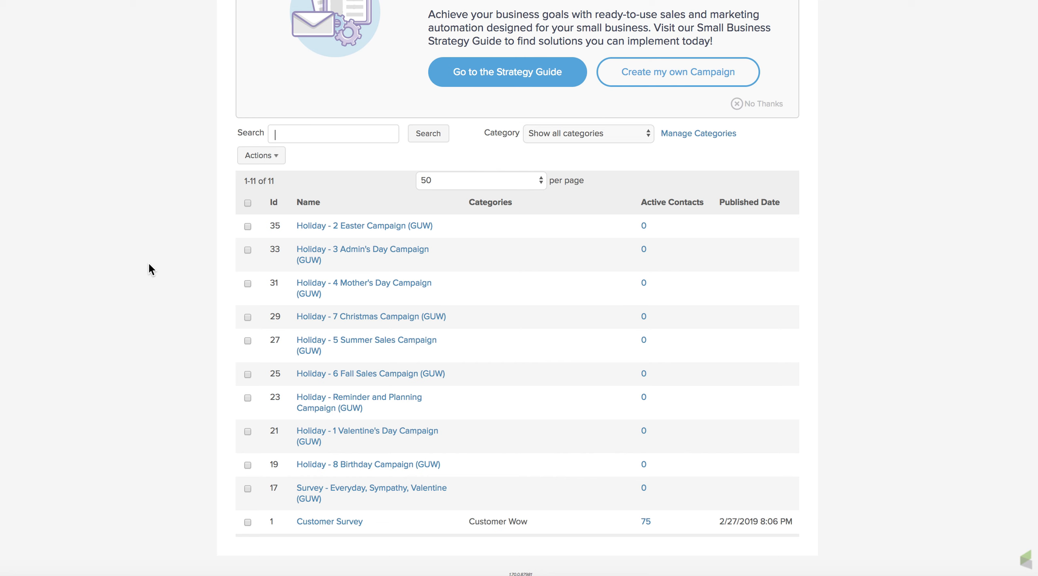
click(345, 291)
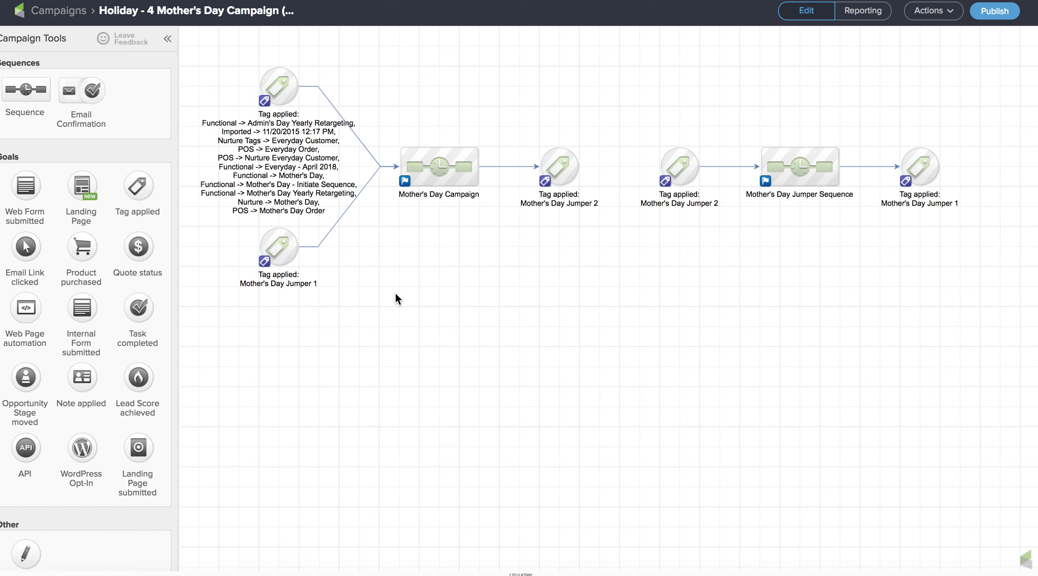
mouse_move(281, 93)
double_click(437, 165)
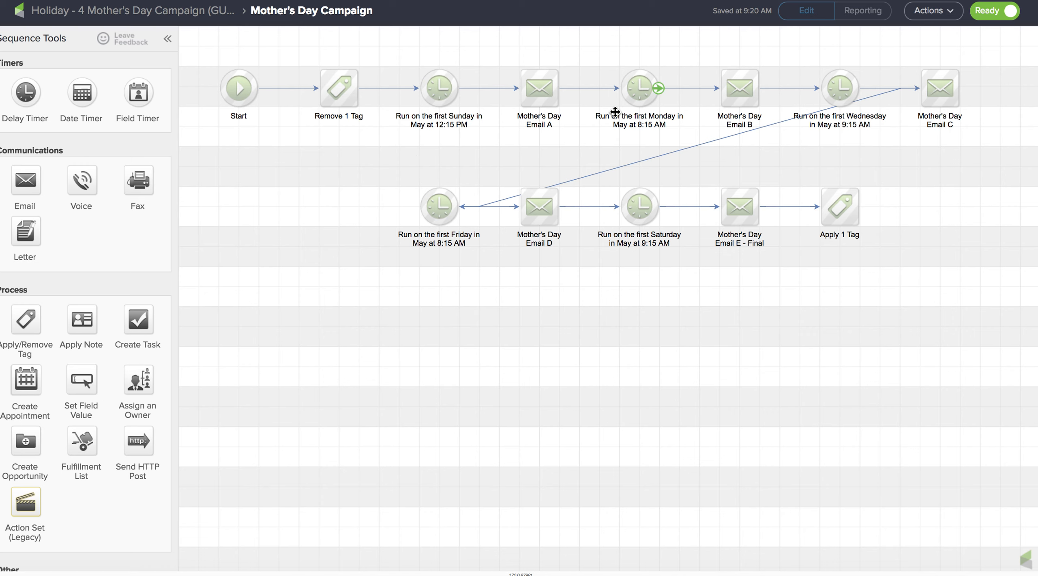
- Review the first delay timer's schedule settings, closing the dialog without saving
click(436, 93)
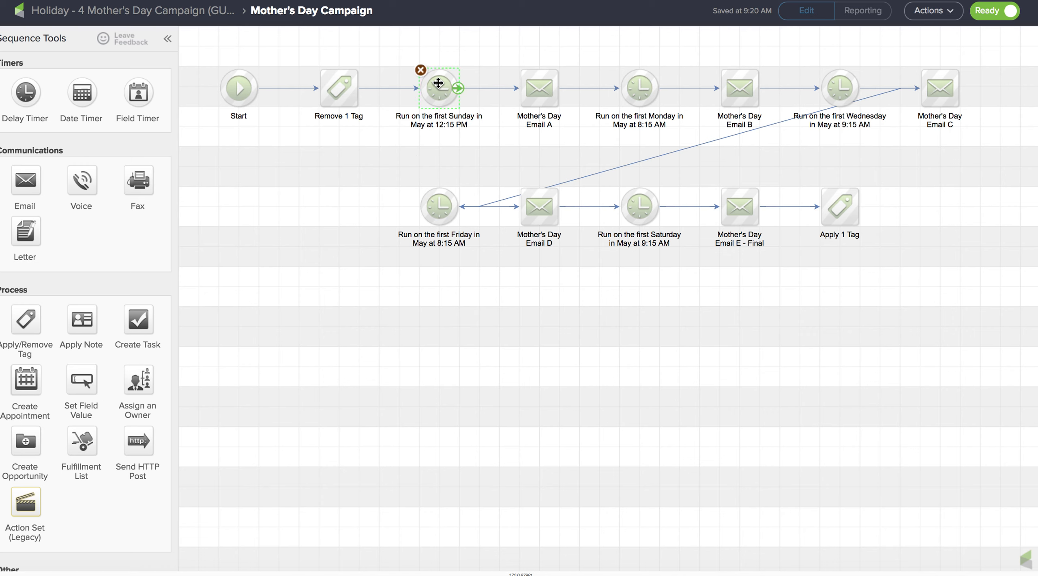
double_click(436, 89)
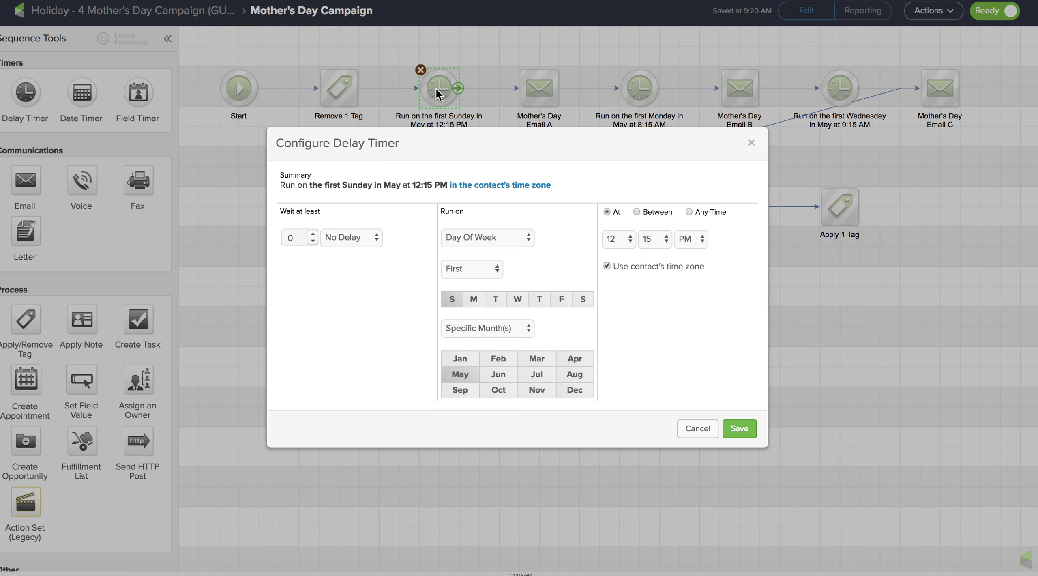
click(508, 242)
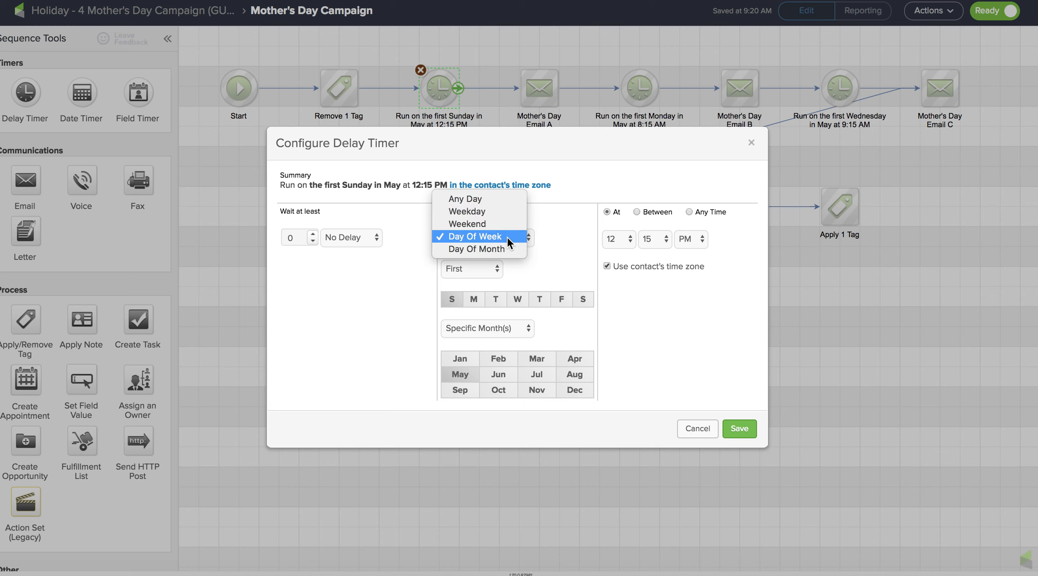
click(507, 240)
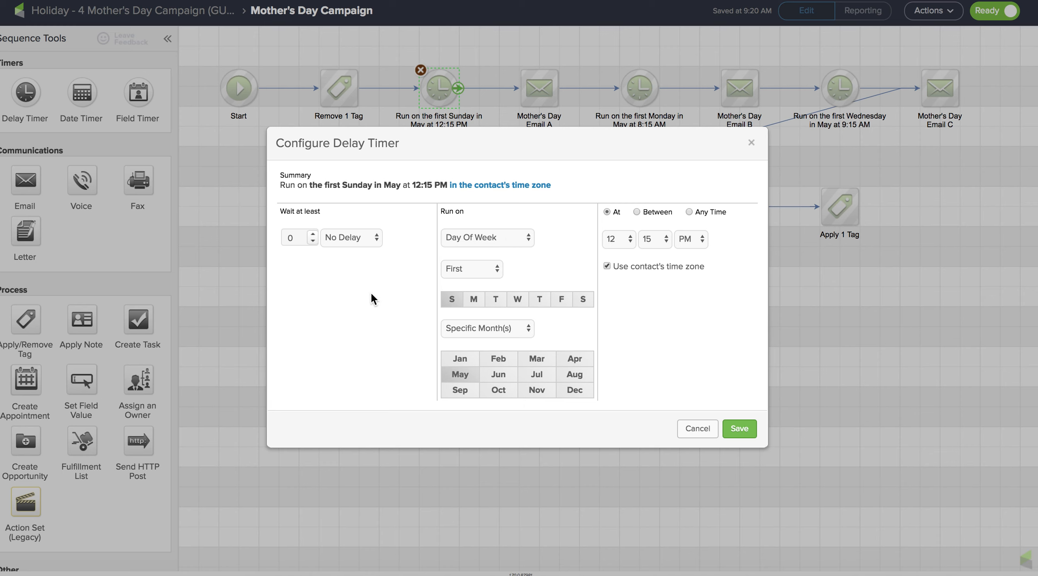
click(694, 430)
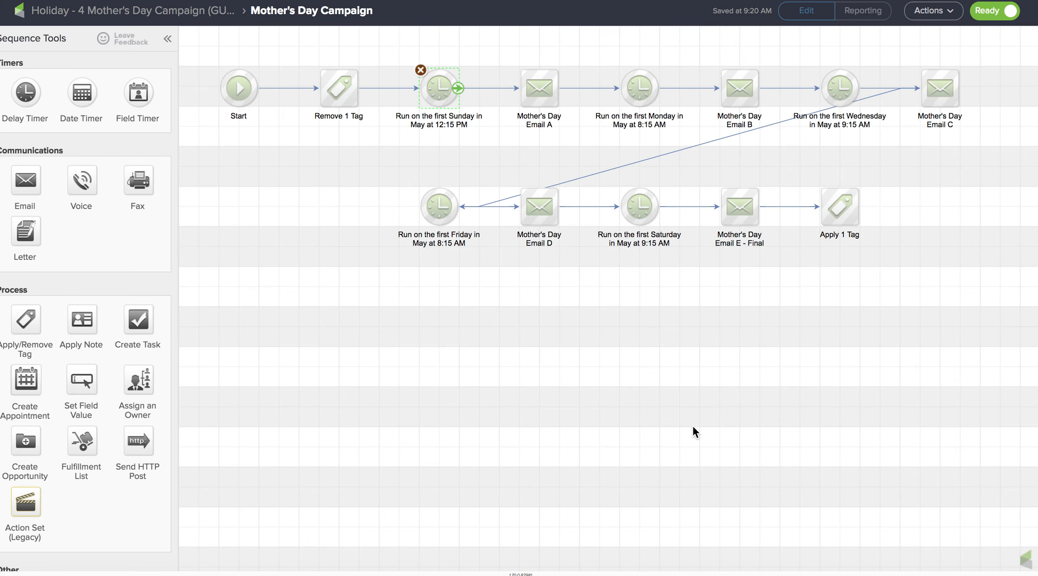
- Open Mother's Day Email A from the sequence
click(545, 156)
mouse_move(538, 104)
double_click(538, 96)
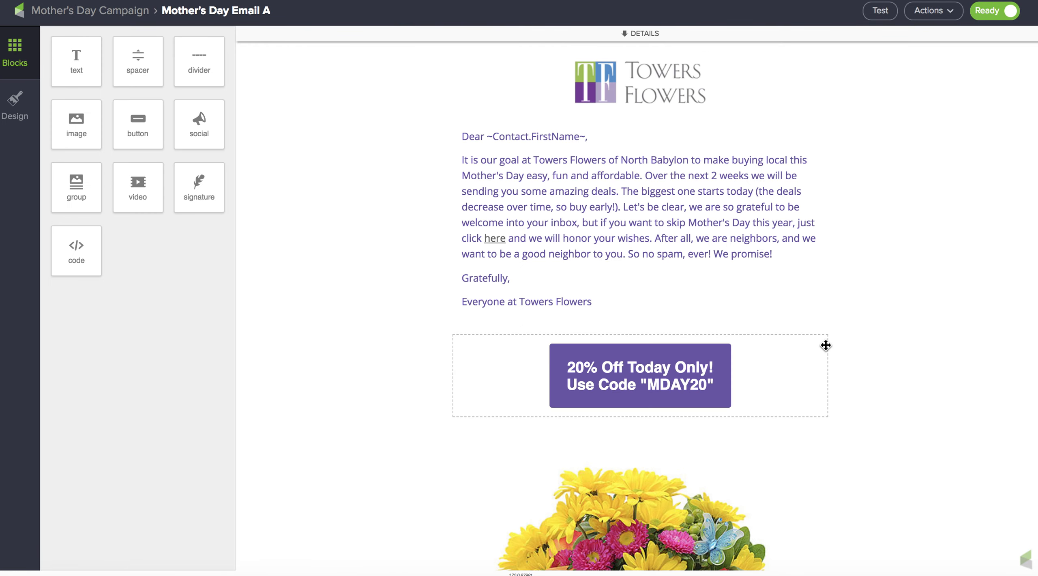
- Scroll through the whole email to review its content
scroll(917, 389, down, 20)
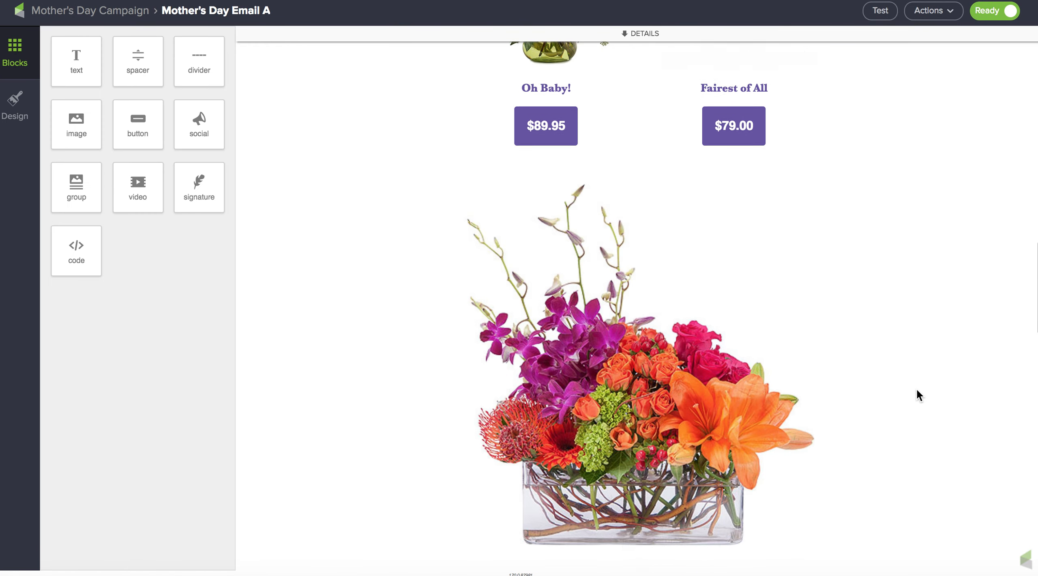
scroll(918, 390, down, 20)
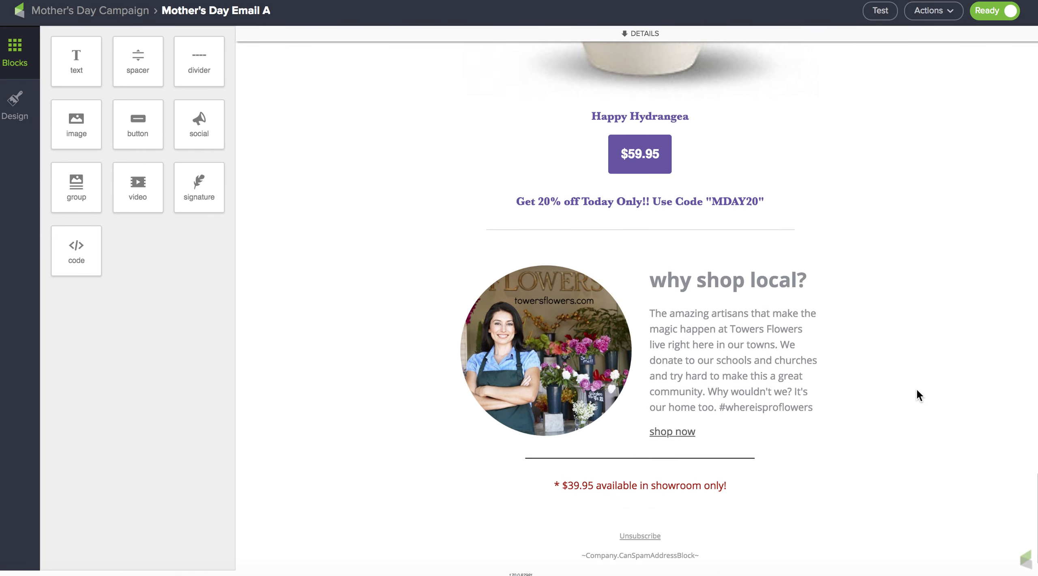
scroll(918, 390, down, 1)
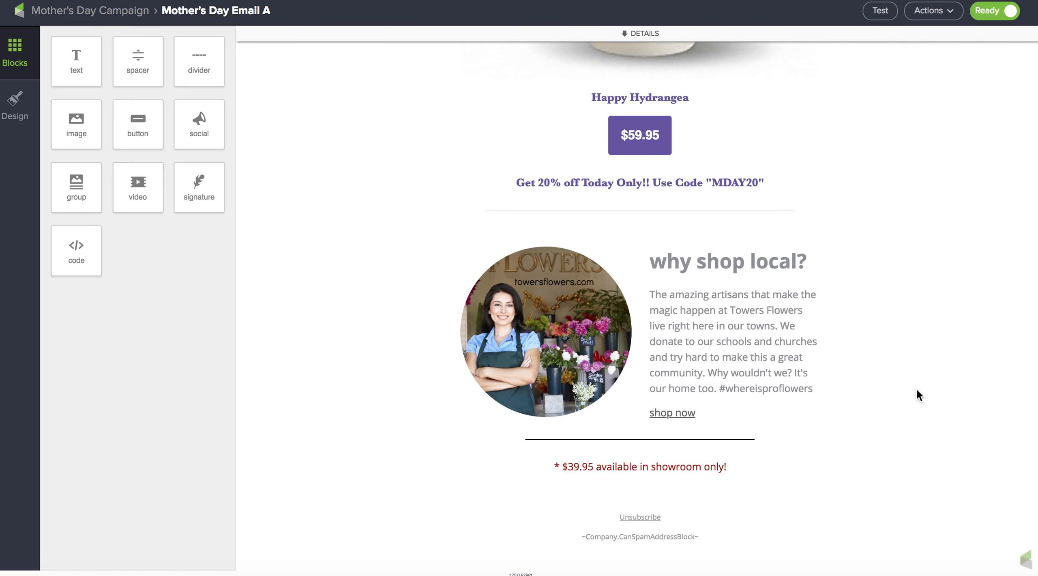
scroll(918, 390, up, 15)
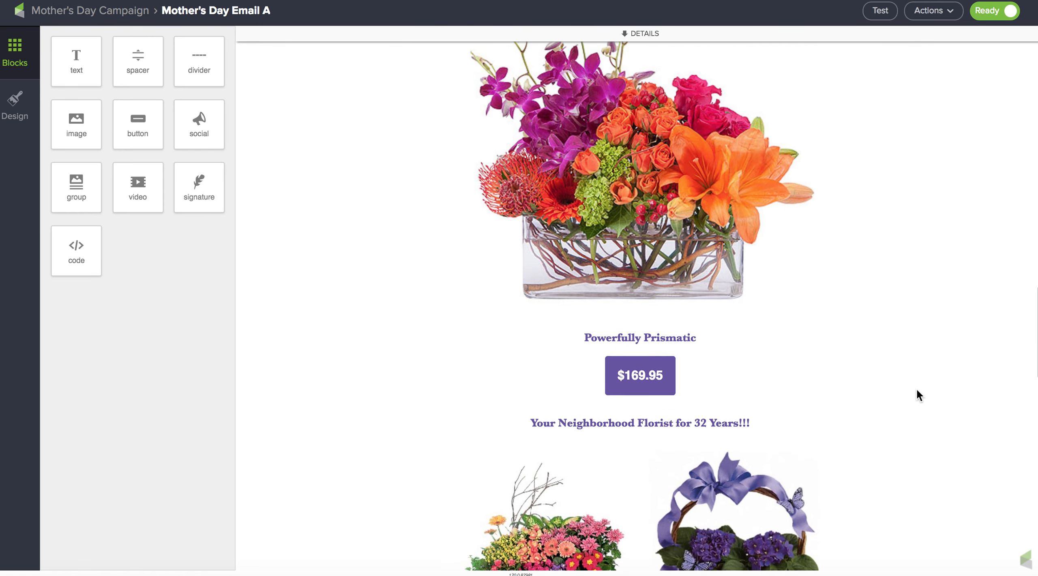
scroll(860, 307, up, 15)
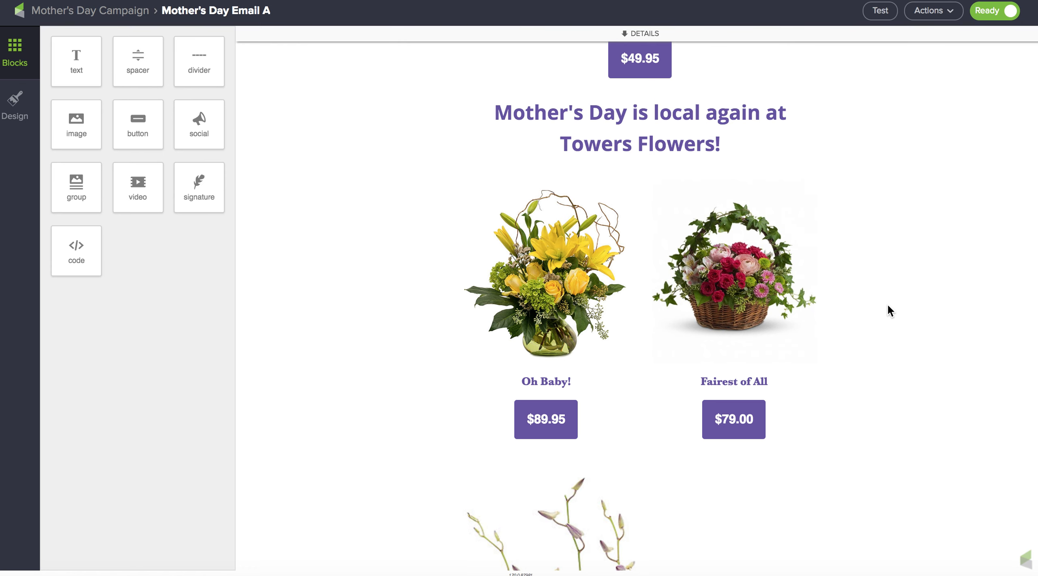
scroll(887, 312, up, 8)
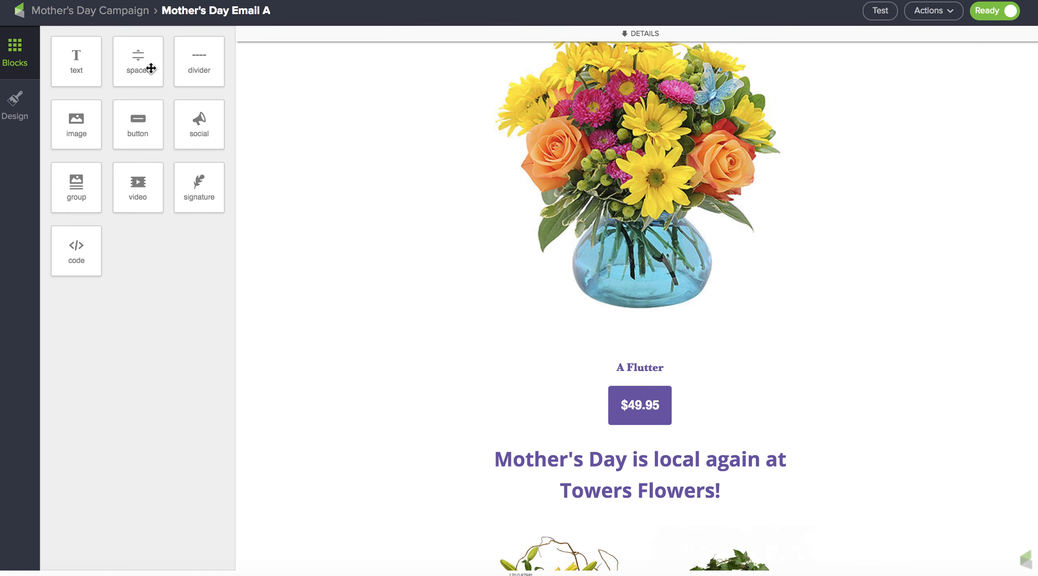
scroll(326, 205, up, 10)
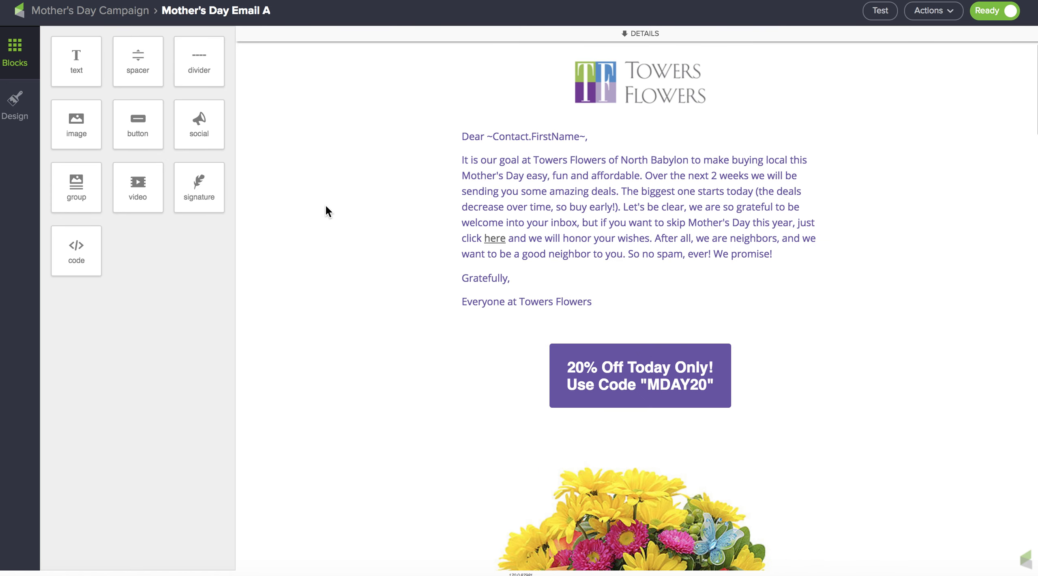
scroll(326, 204, down, 2)
scroll(325, 204, up, 2)
- Select the greeting paragraph block and inspect its text in the editor
click(647, 231)
scroll(881, 410, down, 6)
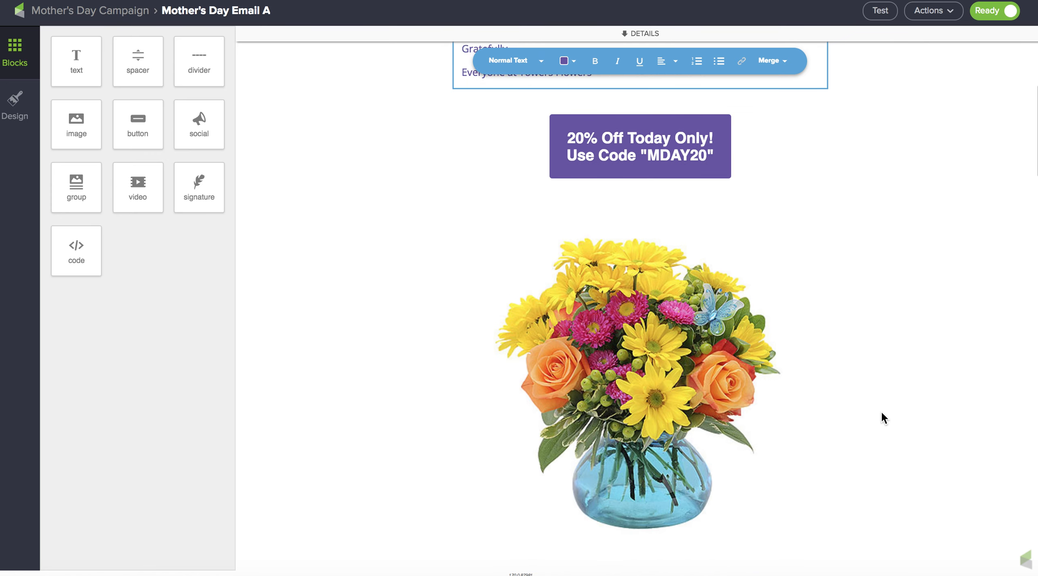
scroll(881, 410, up, 4)
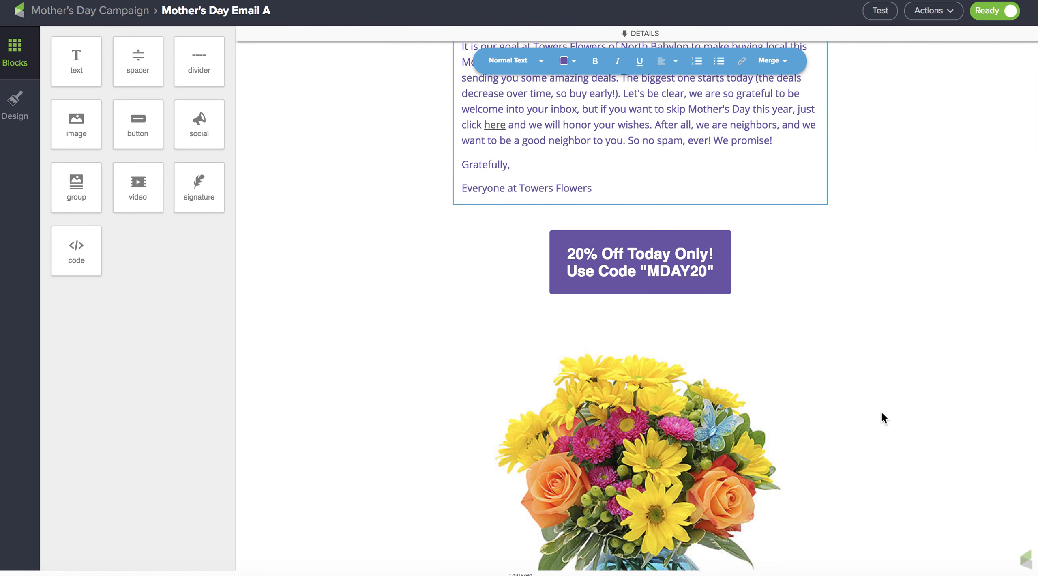
scroll(882, 413, up, 3)
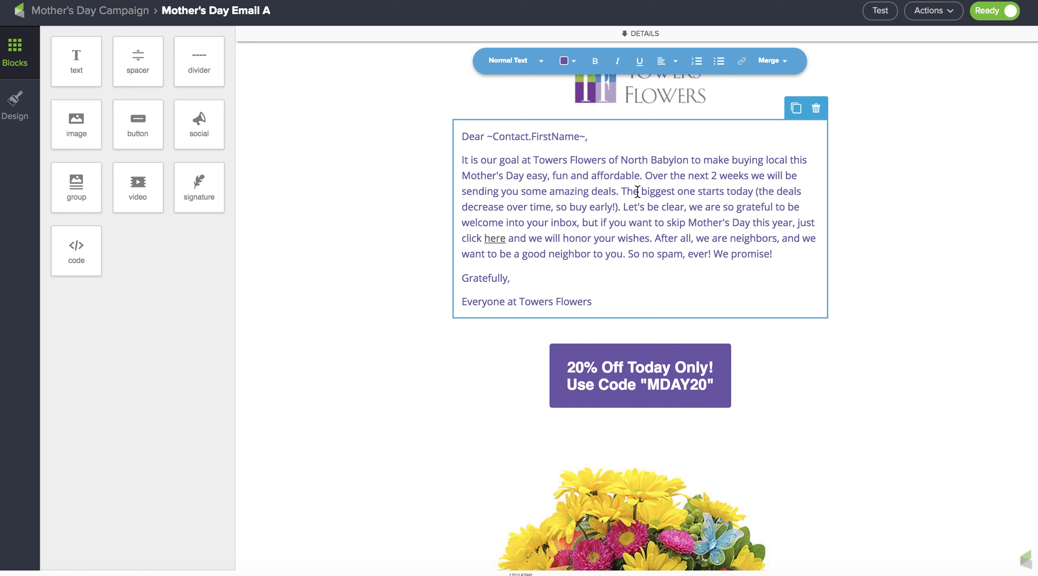
double_click(626, 237)
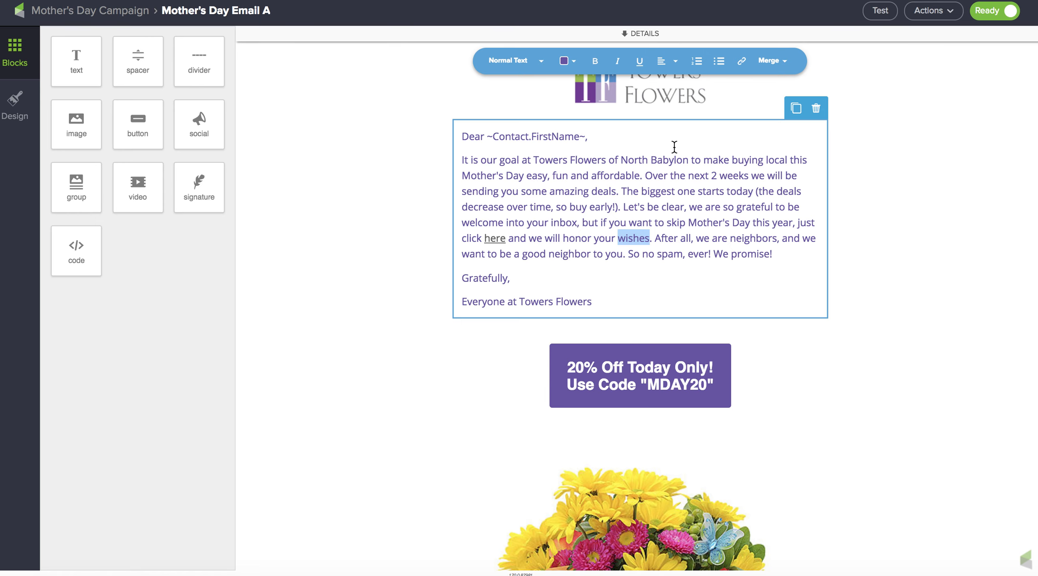
drag(667, 129, 653, 231)
drag(646, 372, 651, 388)
drag(712, 145, 620, 215)
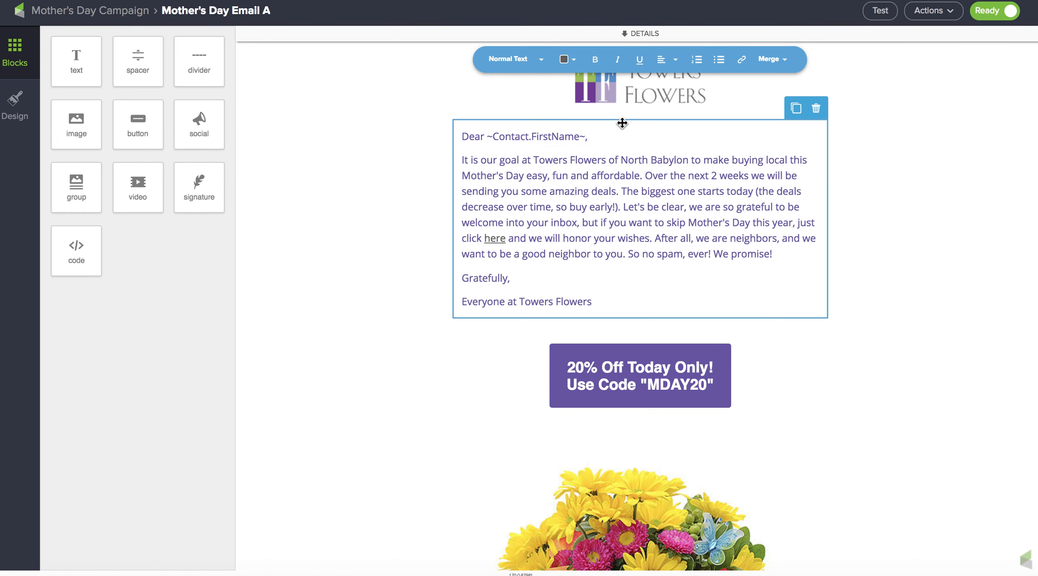
- Shrink the Powerfully Prismatic image with the size slider, then deselect it
scroll(851, 248, down, 15)
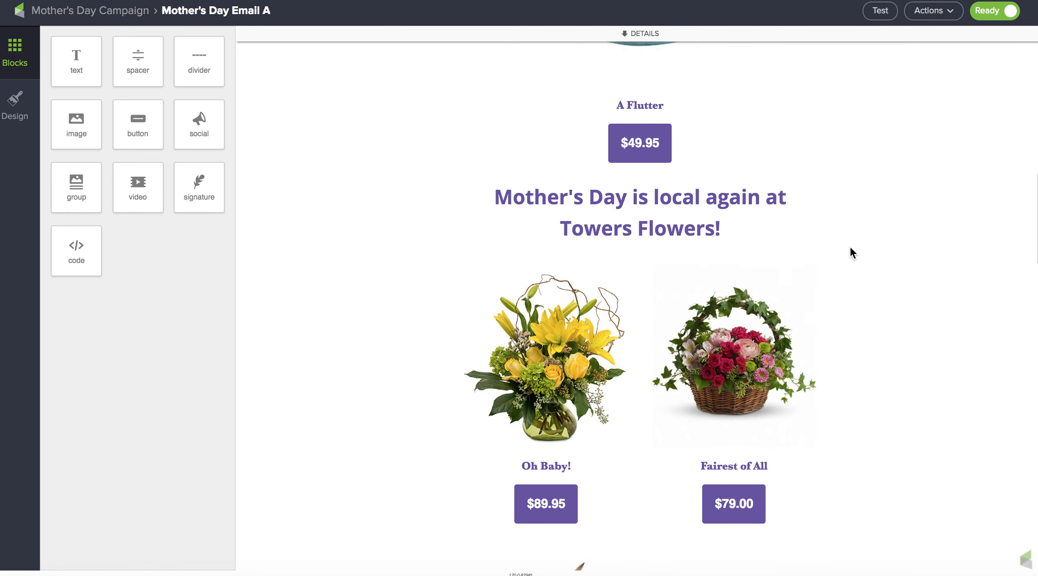
scroll(850, 248, down, 10)
scroll(850, 240, down, 5)
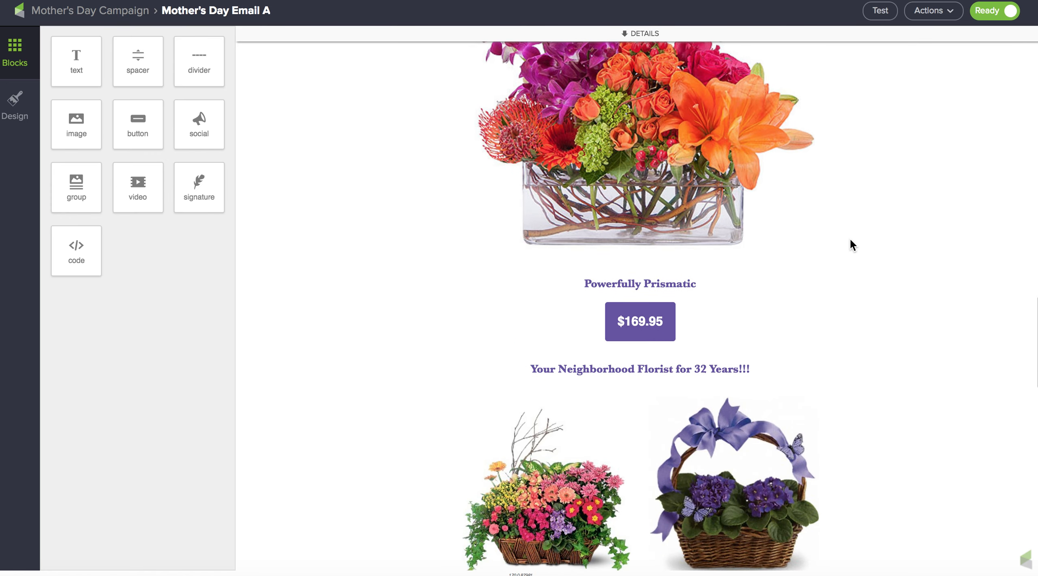
scroll(851, 240, up, 9)
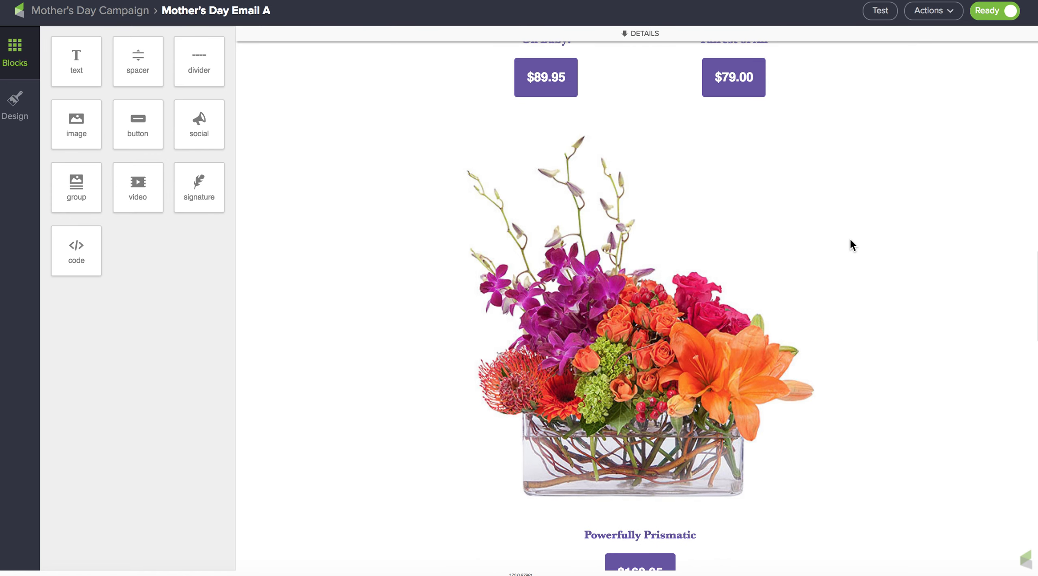
click(626, 393)
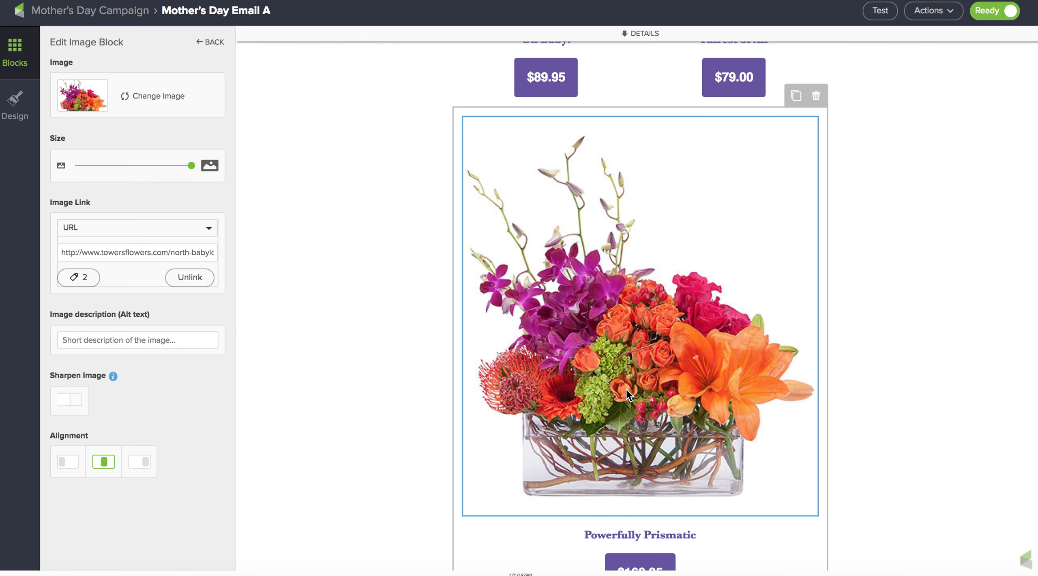
drag(191, 165, 143, 173)
click(930, 315)
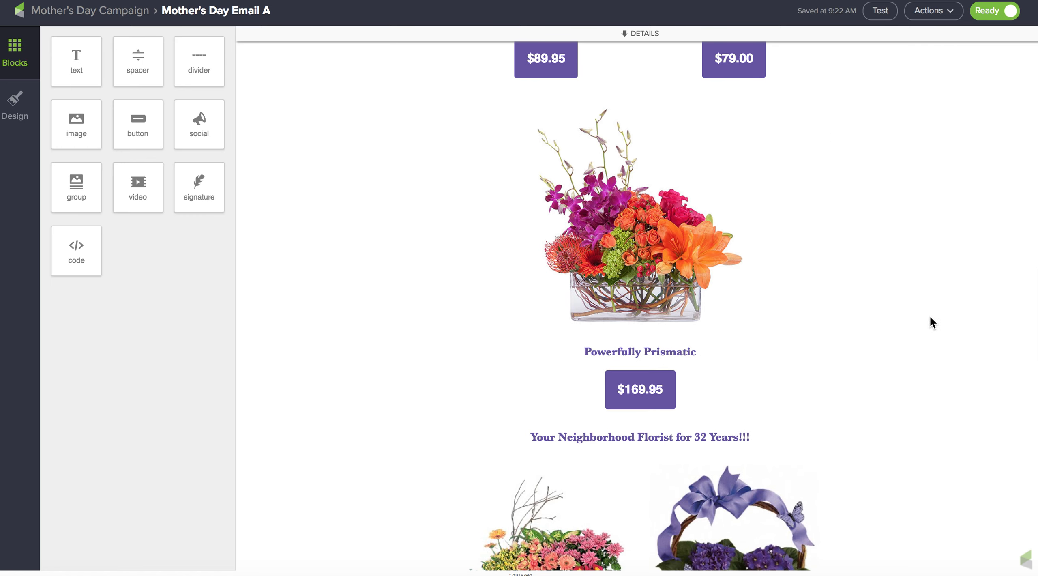
- Set the Happy Hydrangea image's size to 50, then deselect it
scroll(929, 315, down, 5)
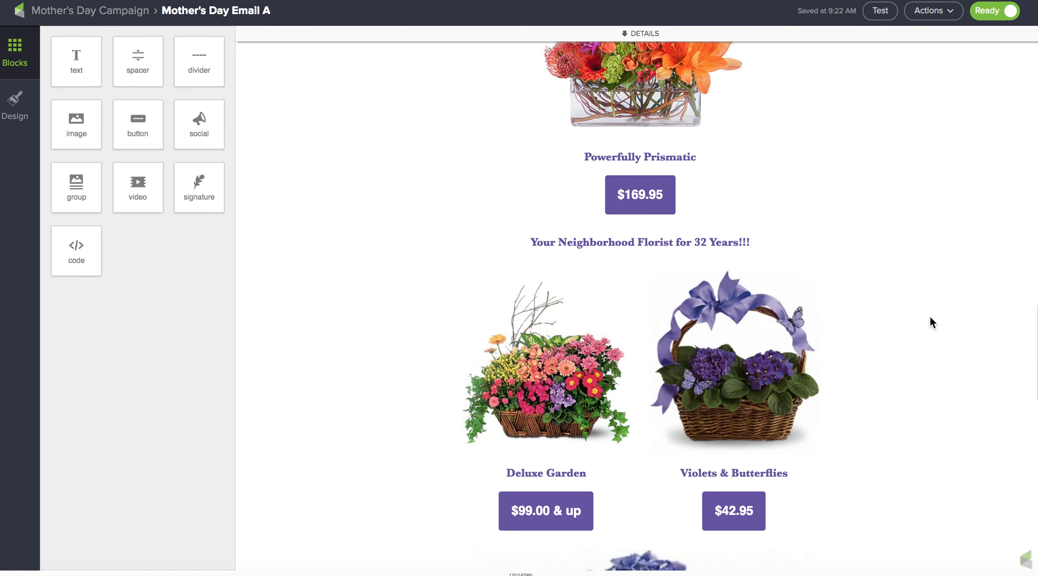
scroll(930, 315, down, 10)
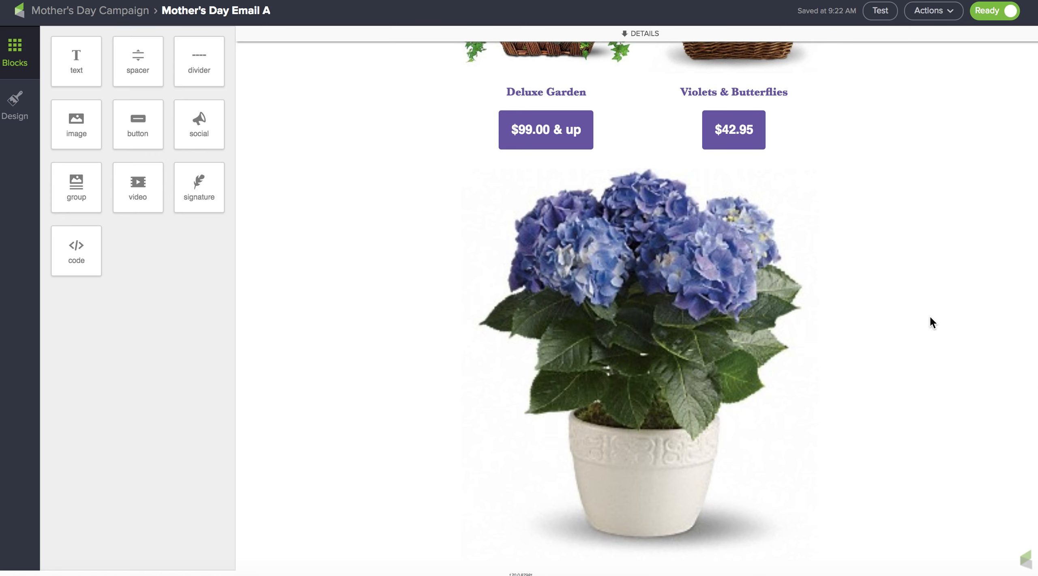
click(670, 378)
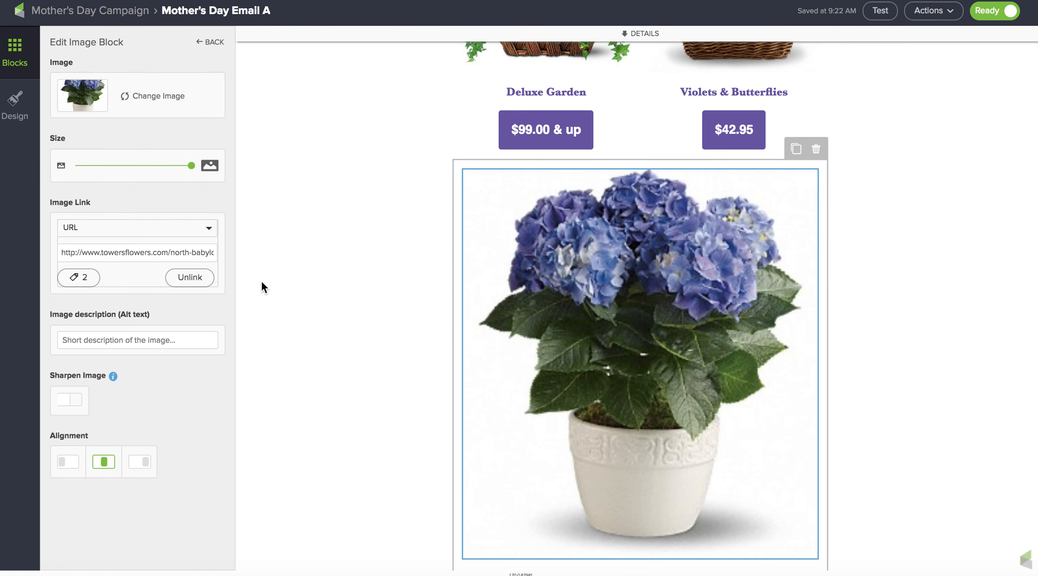
drag(192, 166, 130, 167)
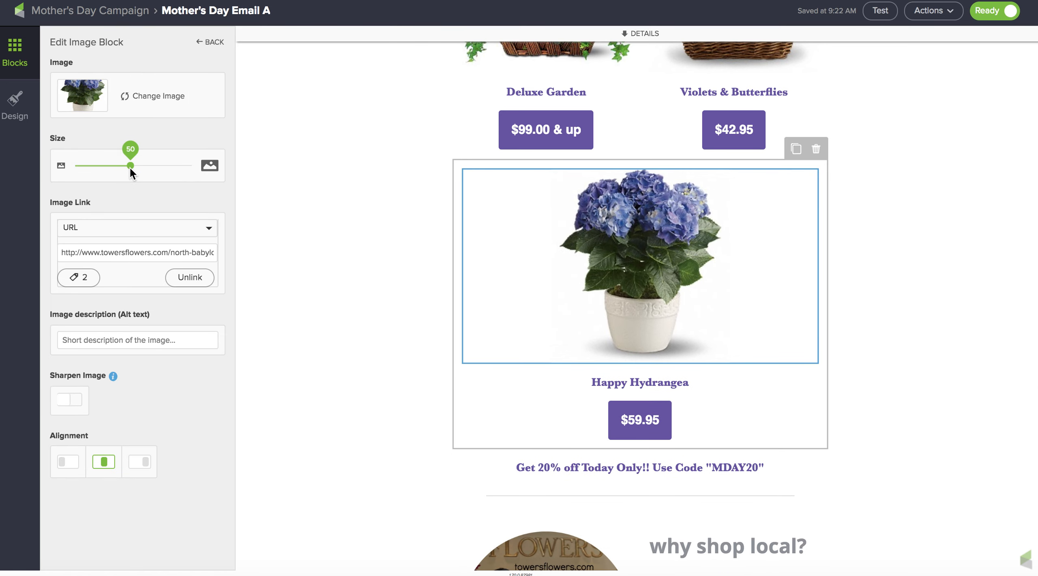
scroll(894, 265, up, 10)
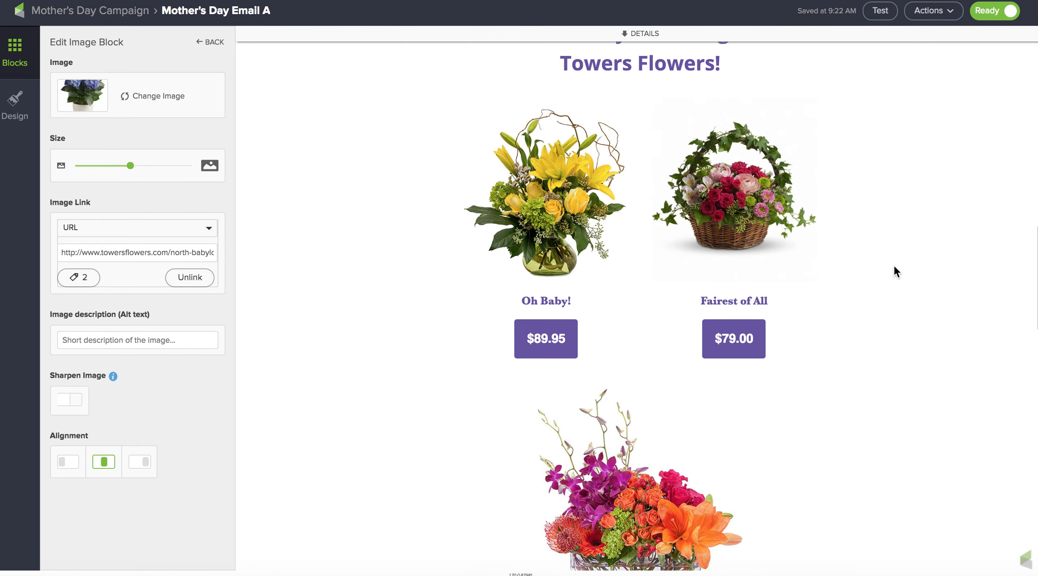
click(894, 264)
scroll(895, 268, up, 10)
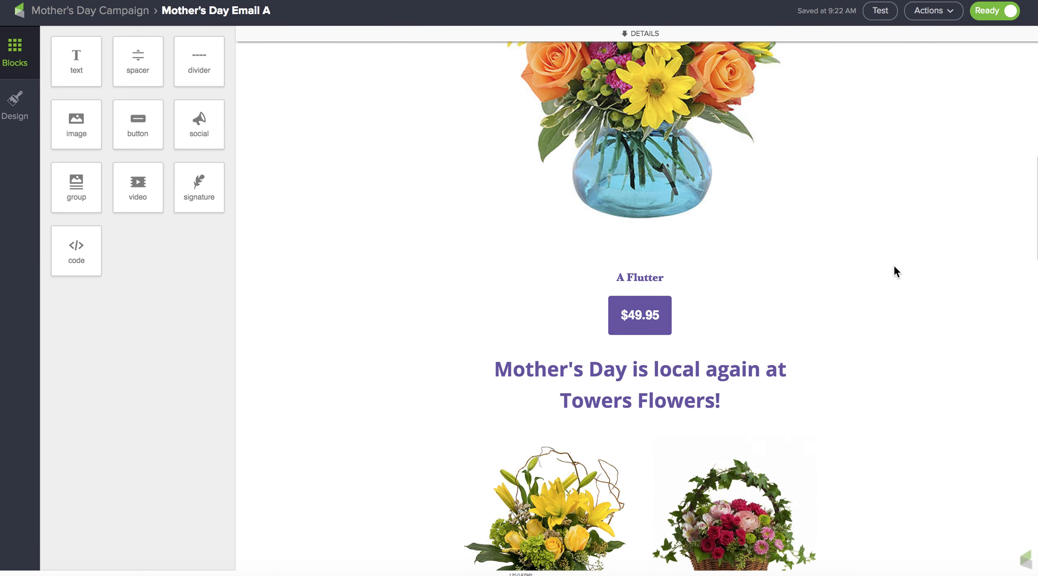
scroll(895, 268, down, 10)
scroll(894, 267, up, 4)
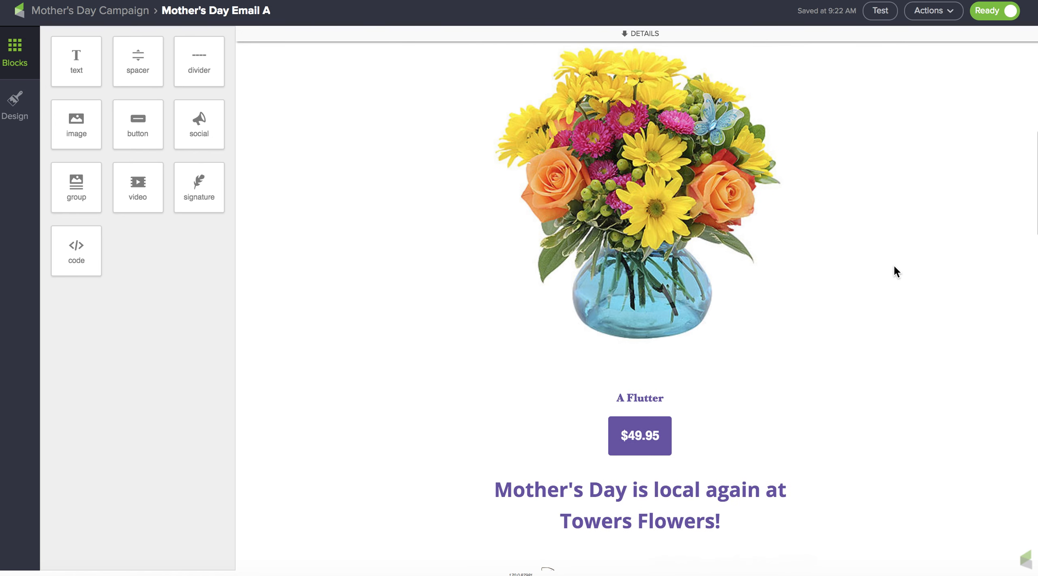
- Shrink the A Flutter image with the size slider, then deselect it
scroll(894, 267, down, 5)
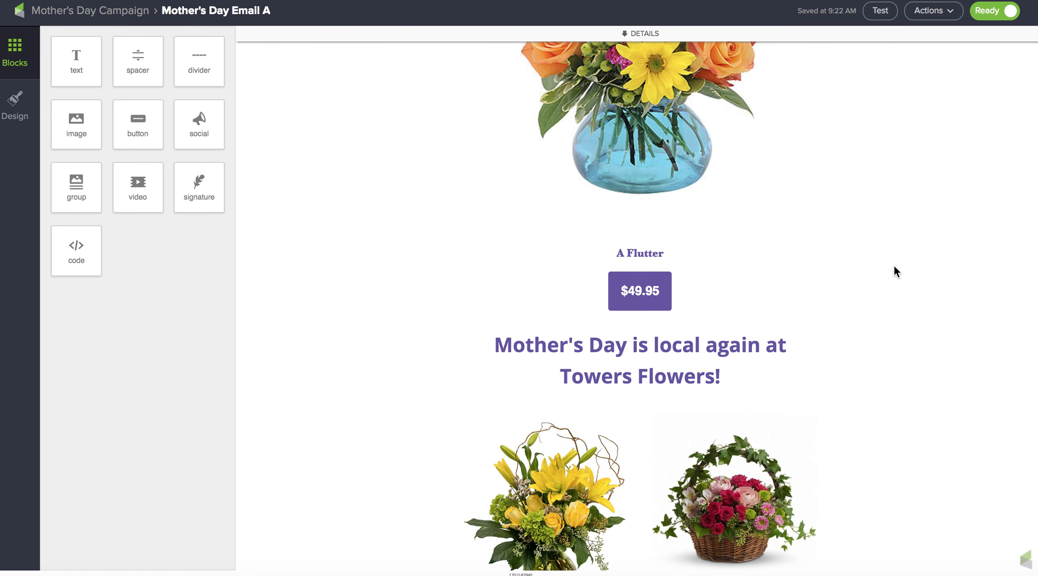
scroll(894, 268, up, 8)
scroll(894, 267, down, 3)
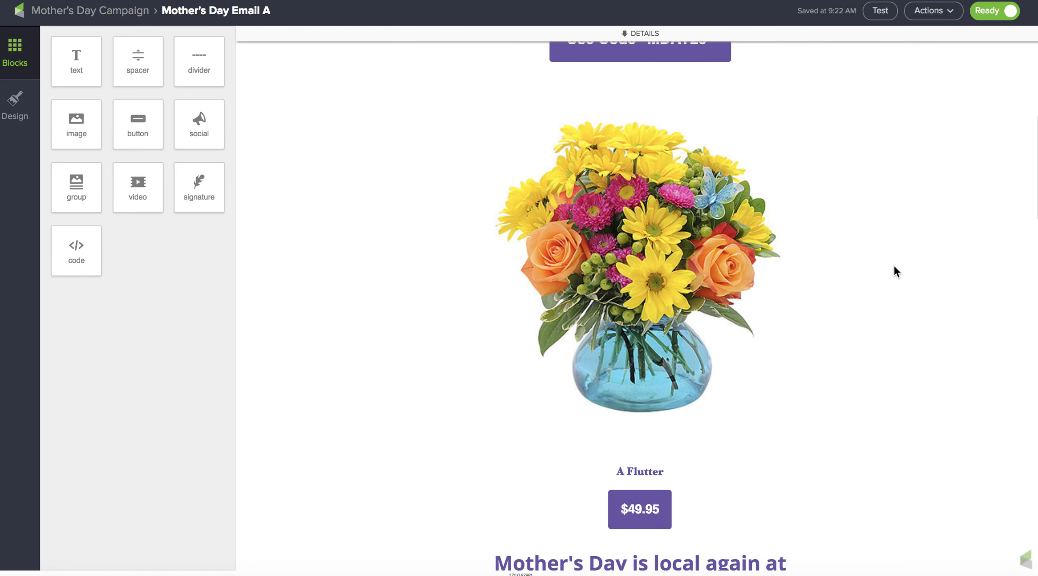
click(650, 275)
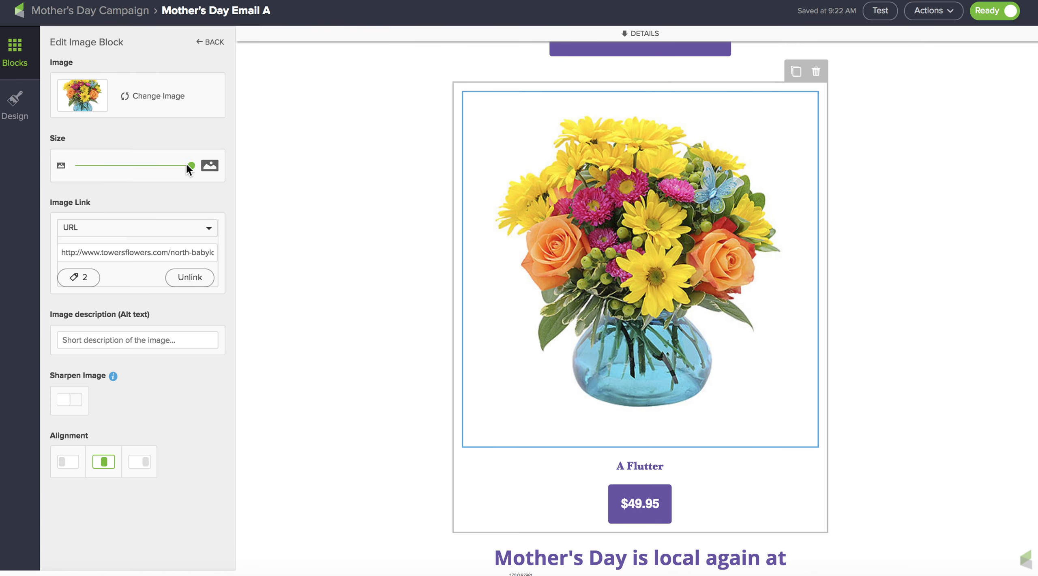
drag(186, 165, 143, 162)
click(923, 245)
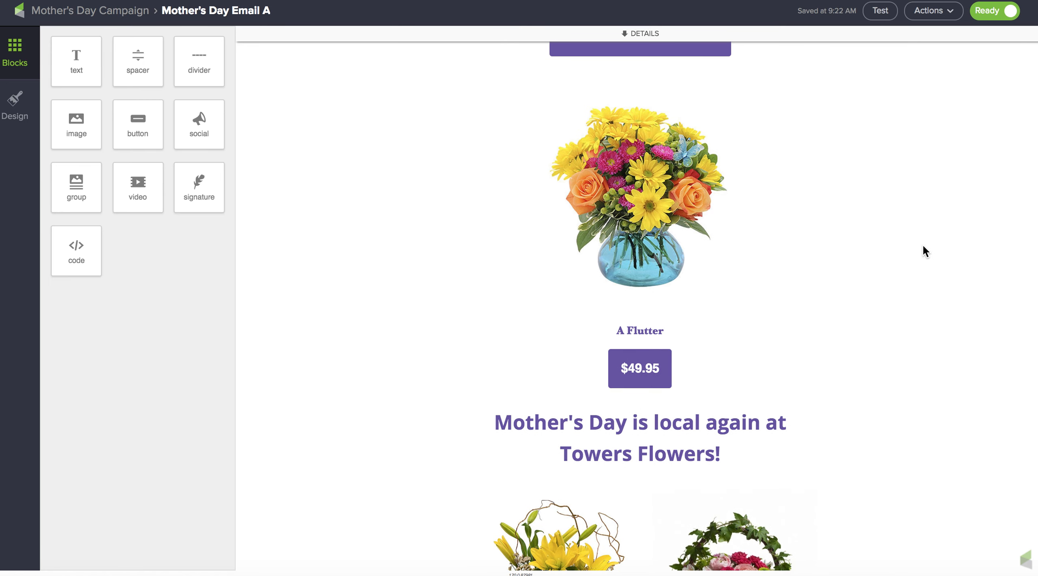
- Open the A Flutter image's change-image options and browse the image library
click(669, 207)
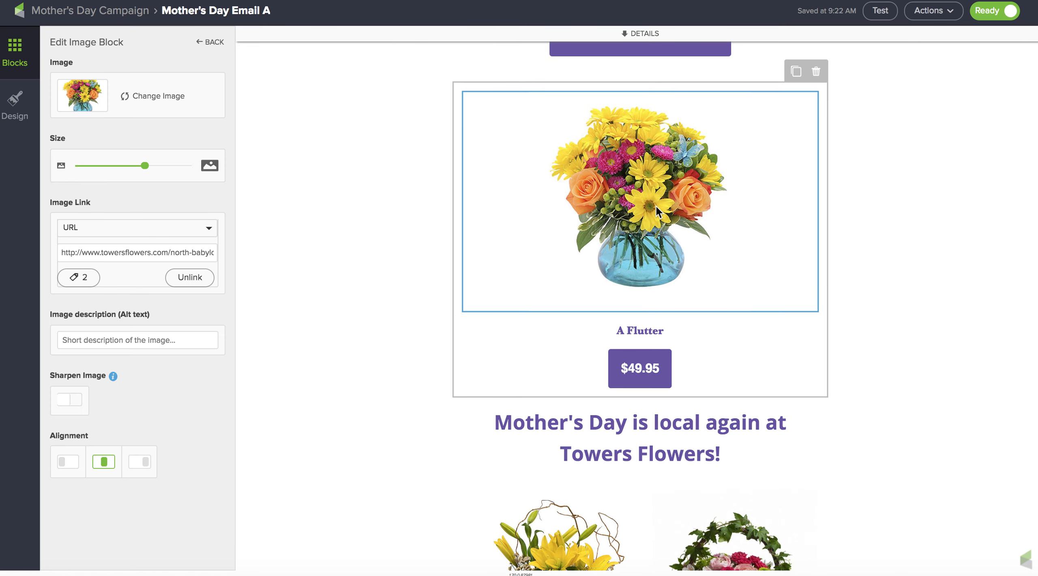
click(158, 96)
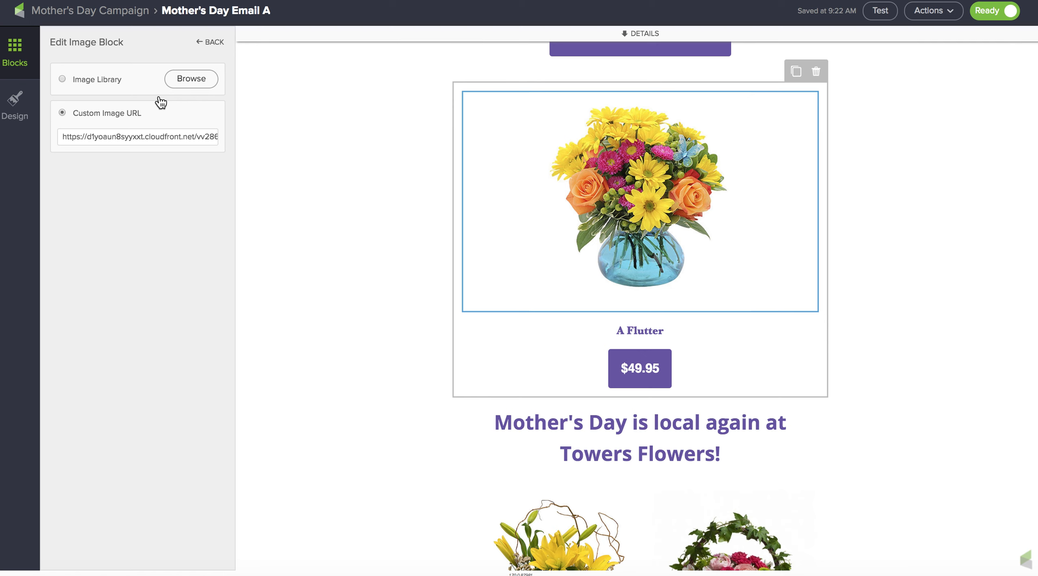
click(65, 79)
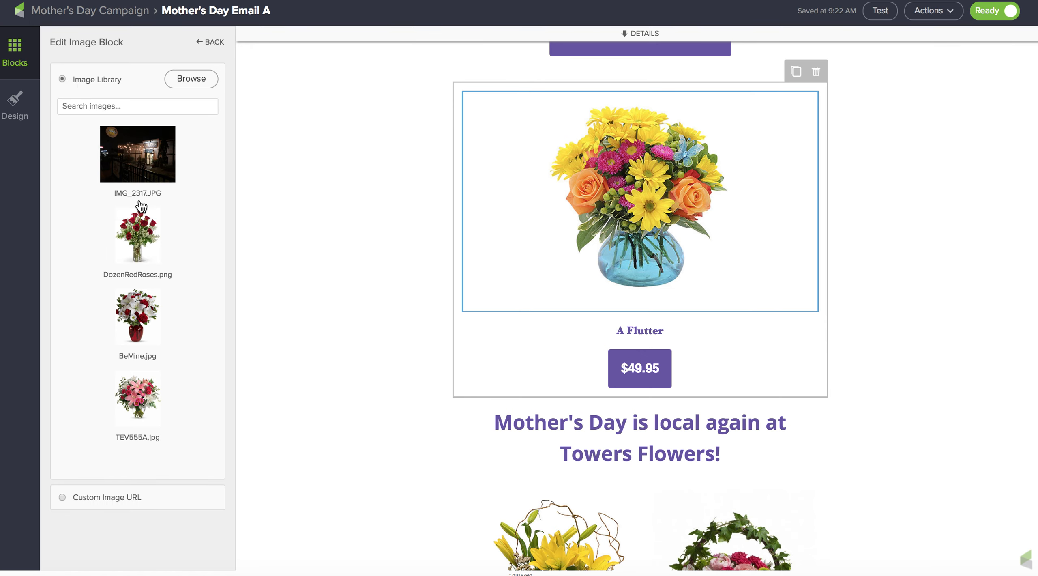
scroll(132, 299, down, 2)
scroll(132, 299, down, 10)
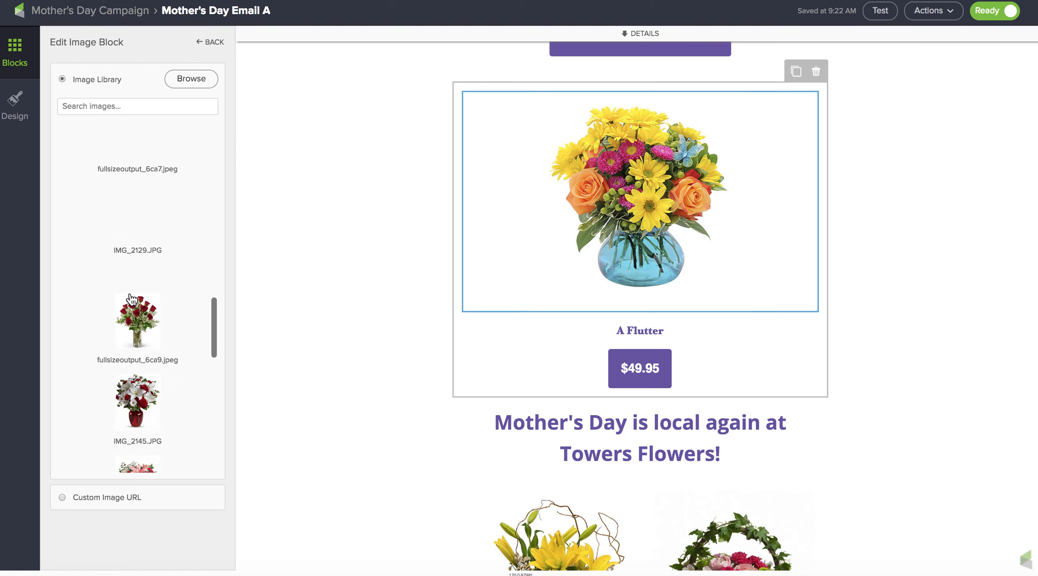
scroll(133, 299, down, 3)
scroll(132, 300, up, 15)
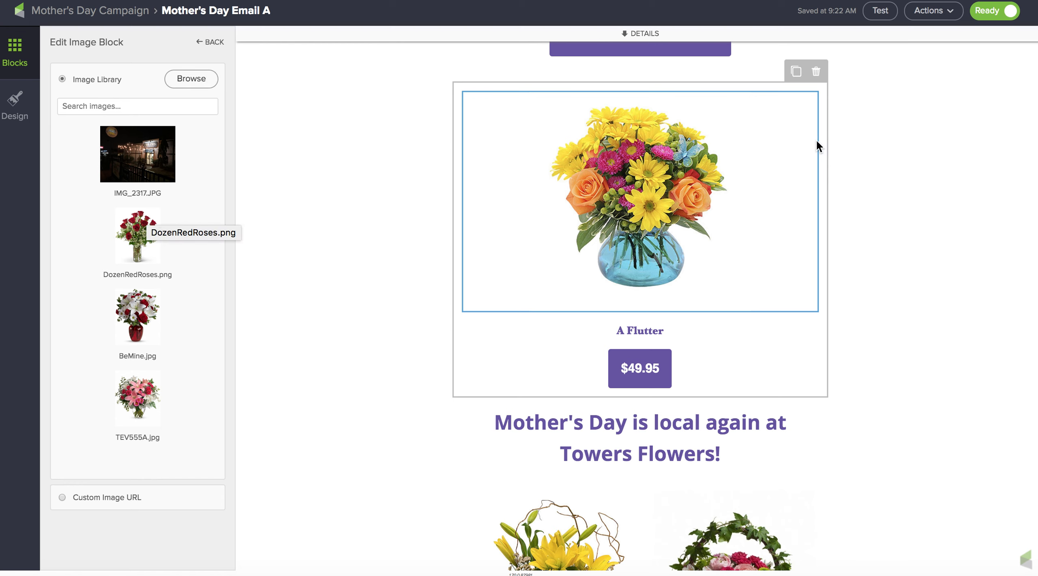
- Select the A Flutter caption text and open the $49.95 price button's settings to inspect them, then deselect
click(651, 332)
drag(686, 332, 601, 331)
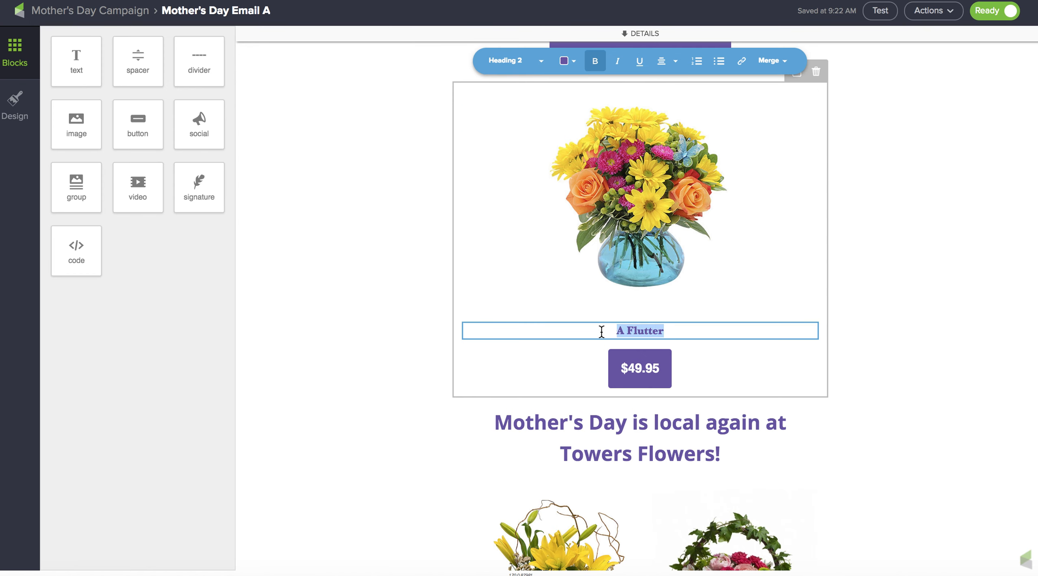
click(651, 365)
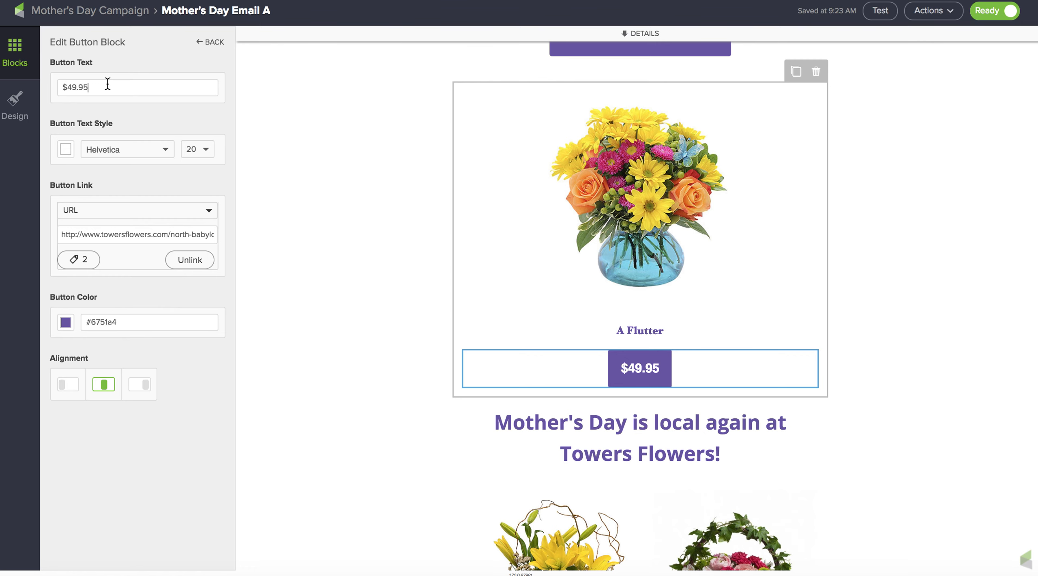
click(894, 252)
scroll(894, 253, down, 5)
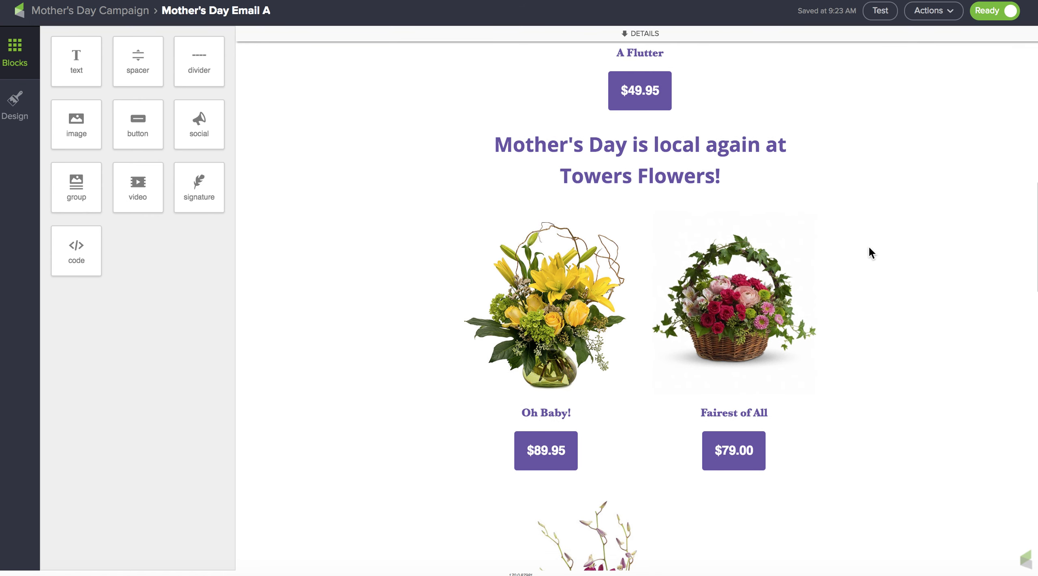
- Replace "Towers Flowers" in the headline with "Feldis Florist" and move "Feldis Florist!" onto its own line
click(655, 175)
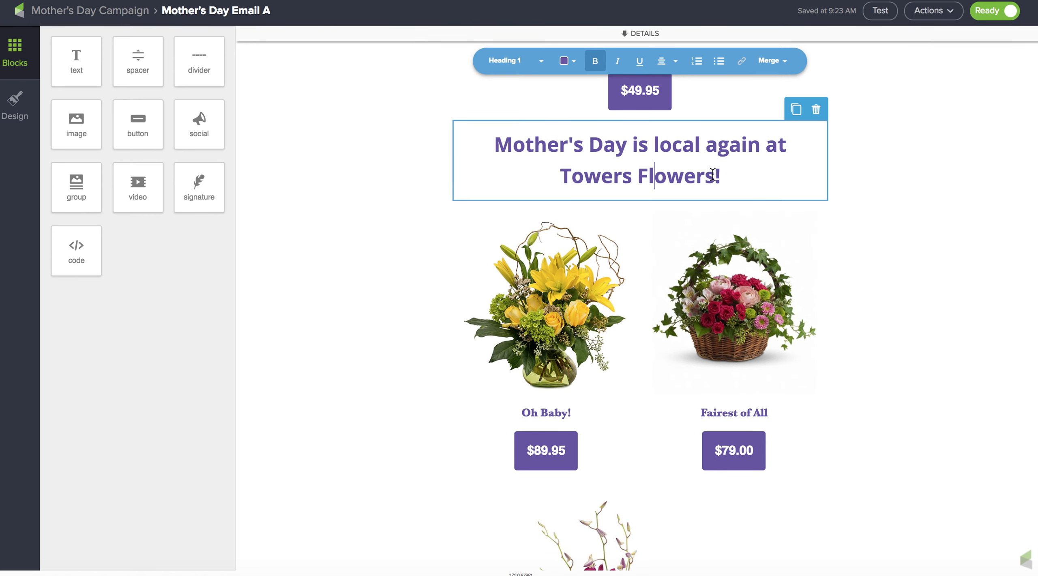
drag(713, 175, 530, 174)
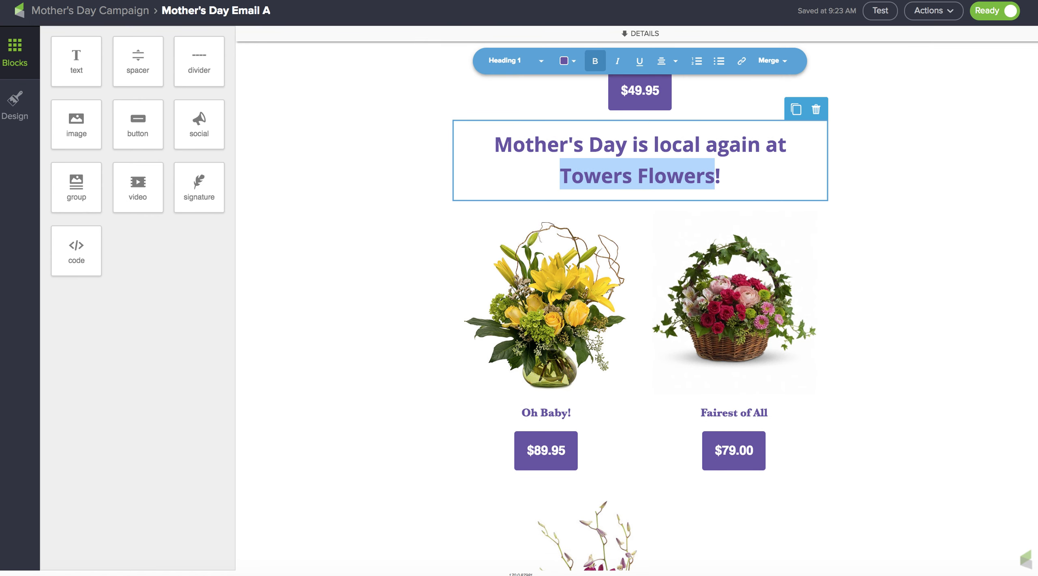
text(Feldis Flor)
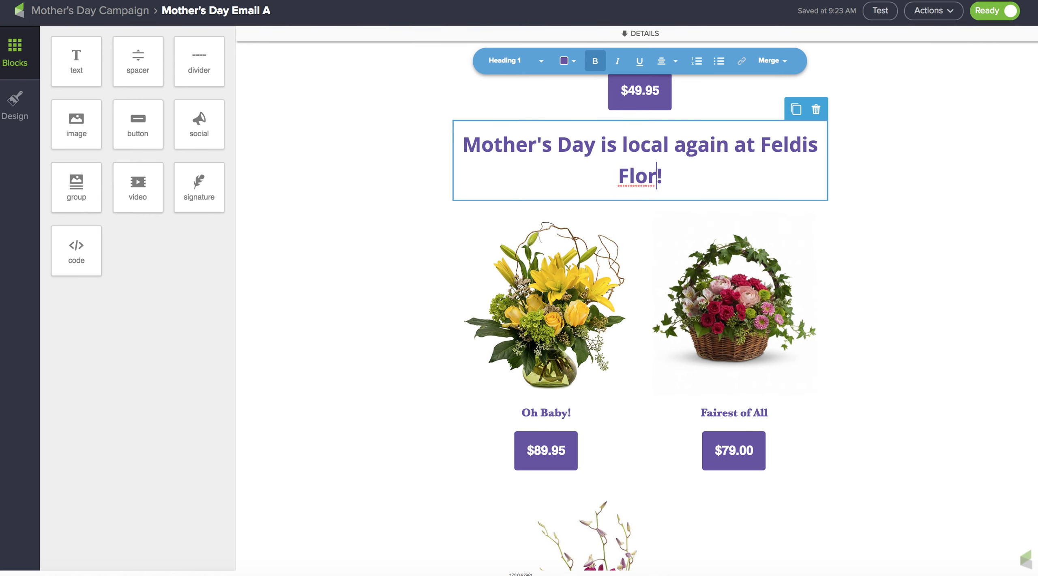
text(ist)
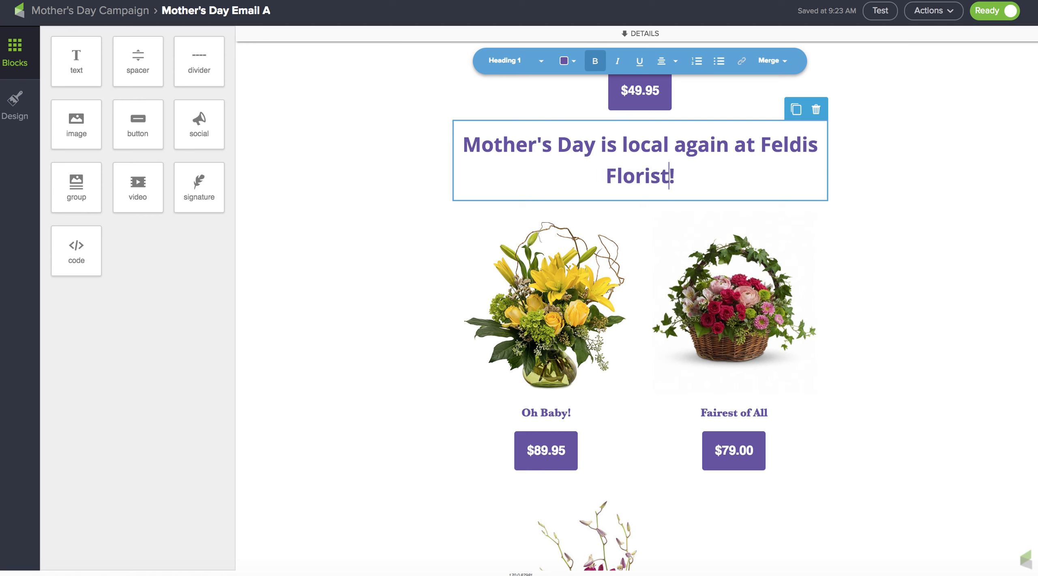
click(765, 142)
key(Return)
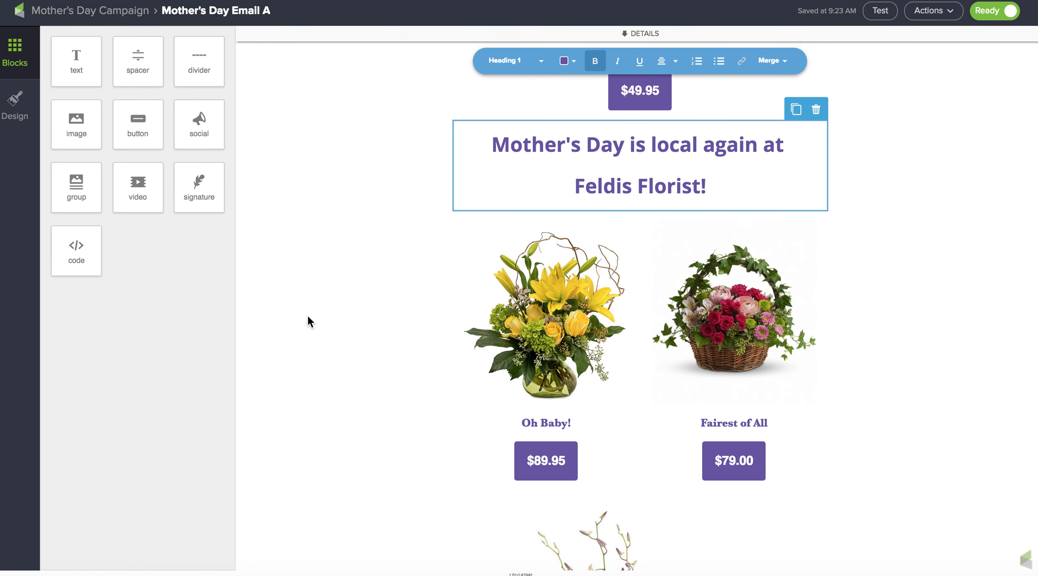
- Scroll through the email to review the updated headline and product blocks
scroll(326, 331, down, 6)
scroll(326, 331, up, 10)
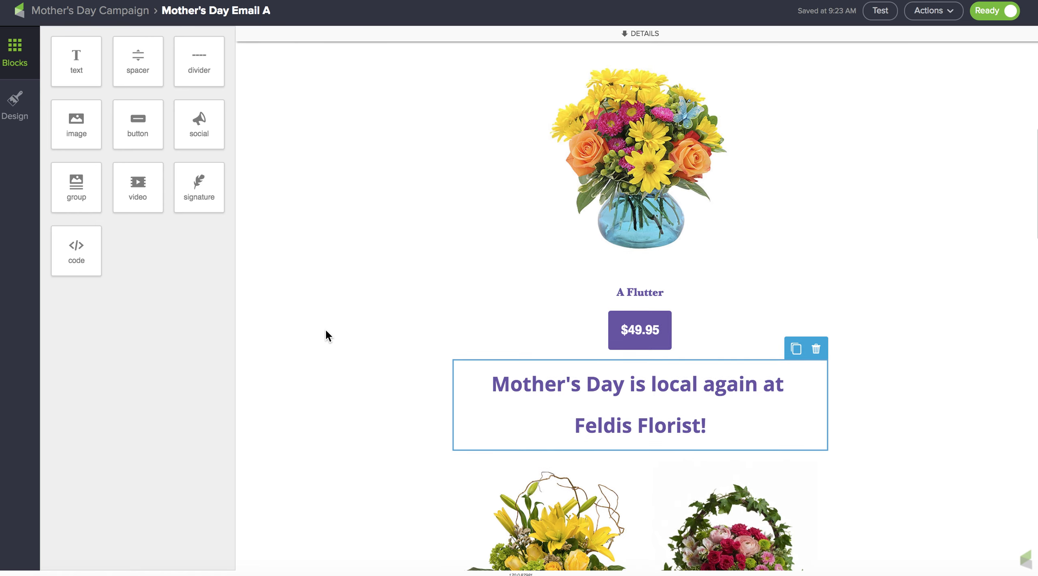
scroll(326, 331, down, 7)
scroll(326, 331, down, 15)
scroll(326, 331, up, 11)
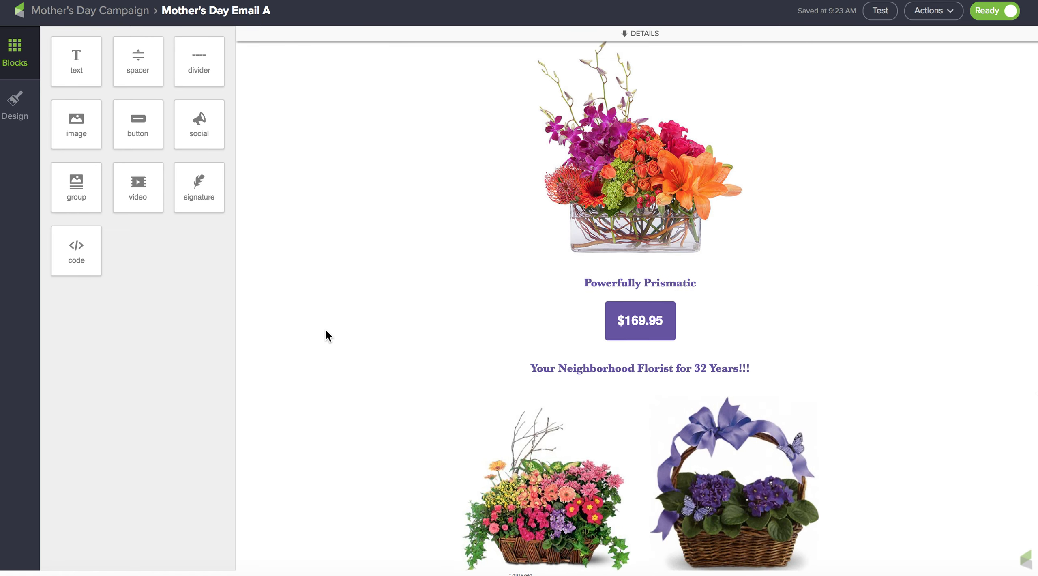
scroll(327, 333, up, 8)
scroll(326, 332, down, 4)
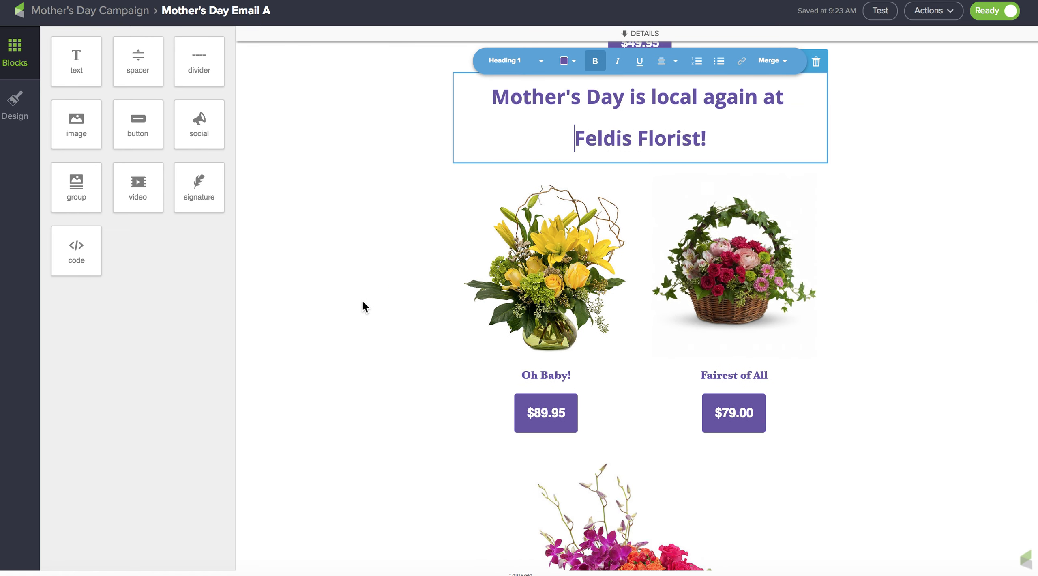
- Select the Oh Baby product group and duplicate it
click(537, 268)
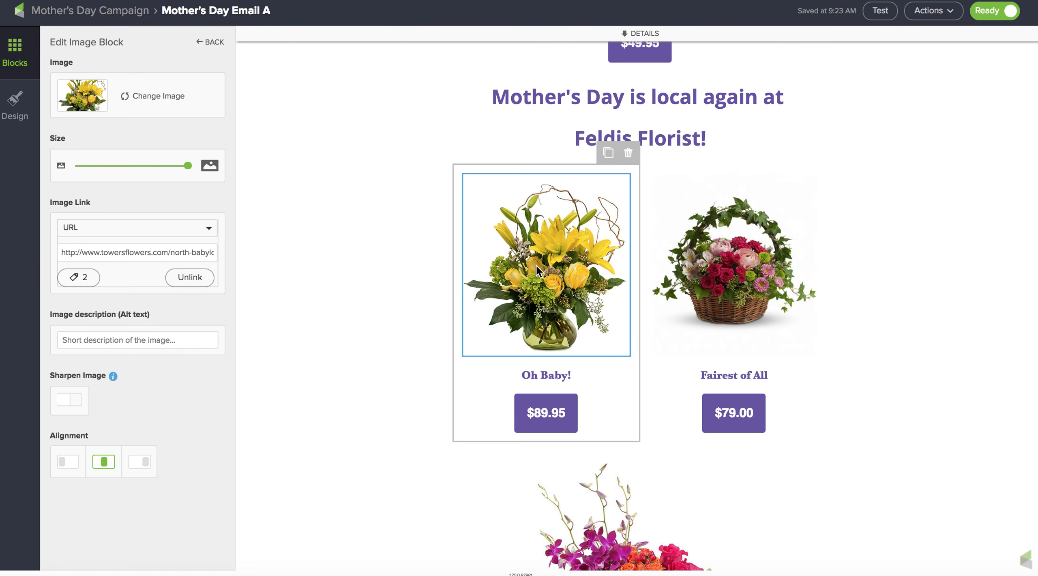
click(611, 151)
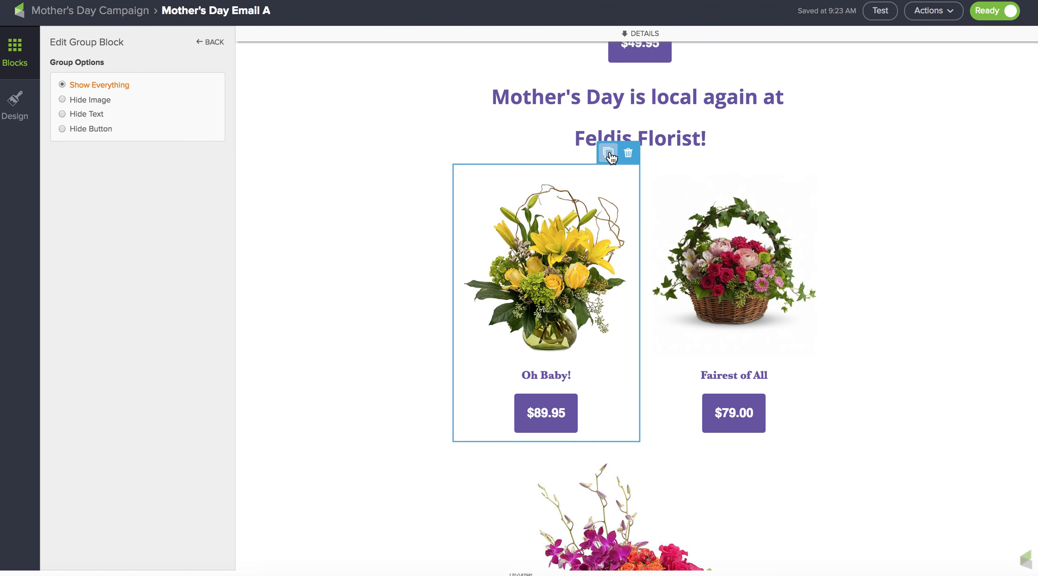
scroll(656, 301, up, 2)
scroll(655, 301, down, 10)
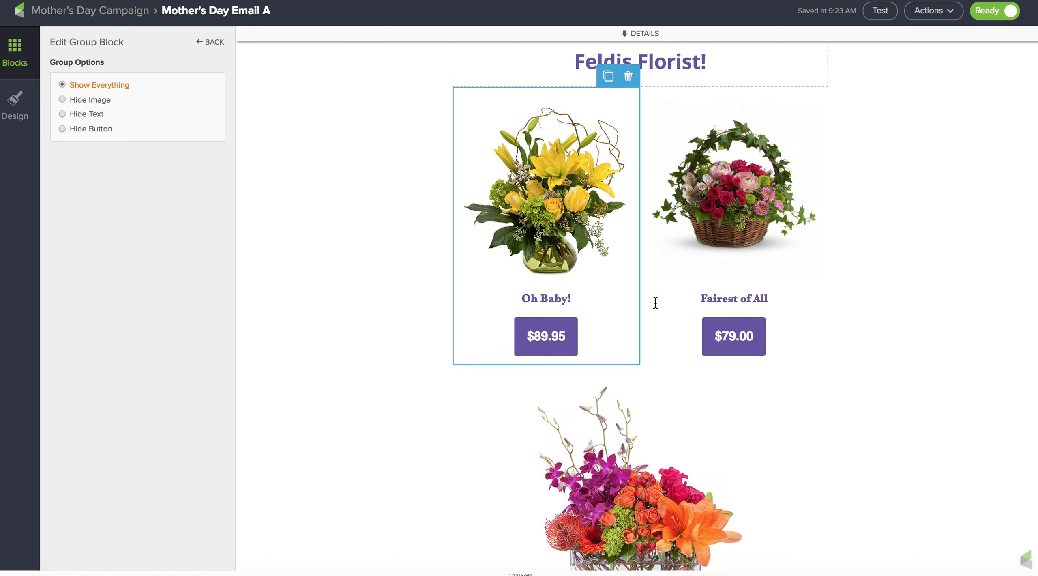
scroll(655, 301, down, 5)
scroll(656, 302, up, 15)
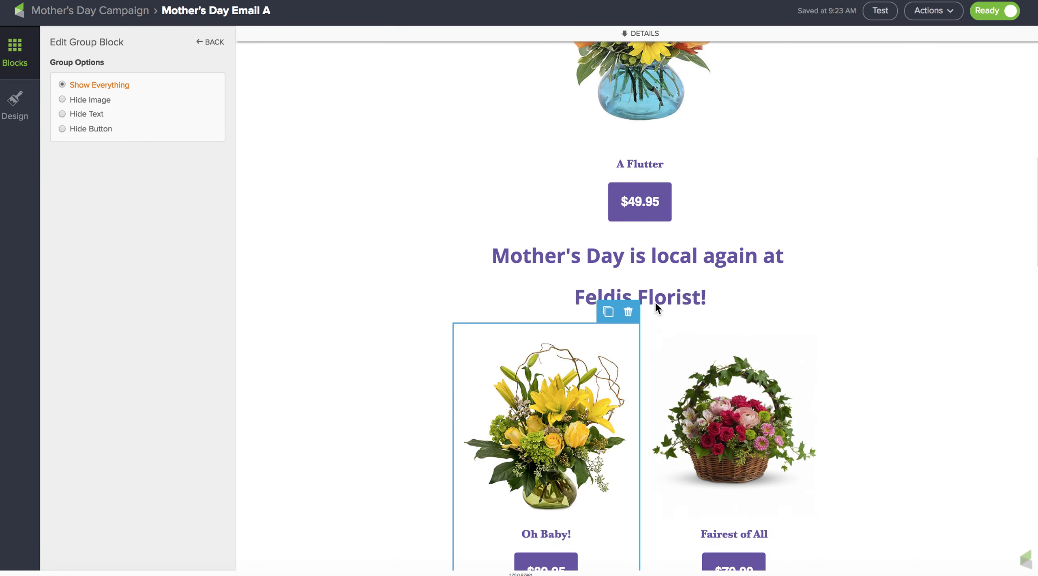
scroll(655, 302, down, 10)
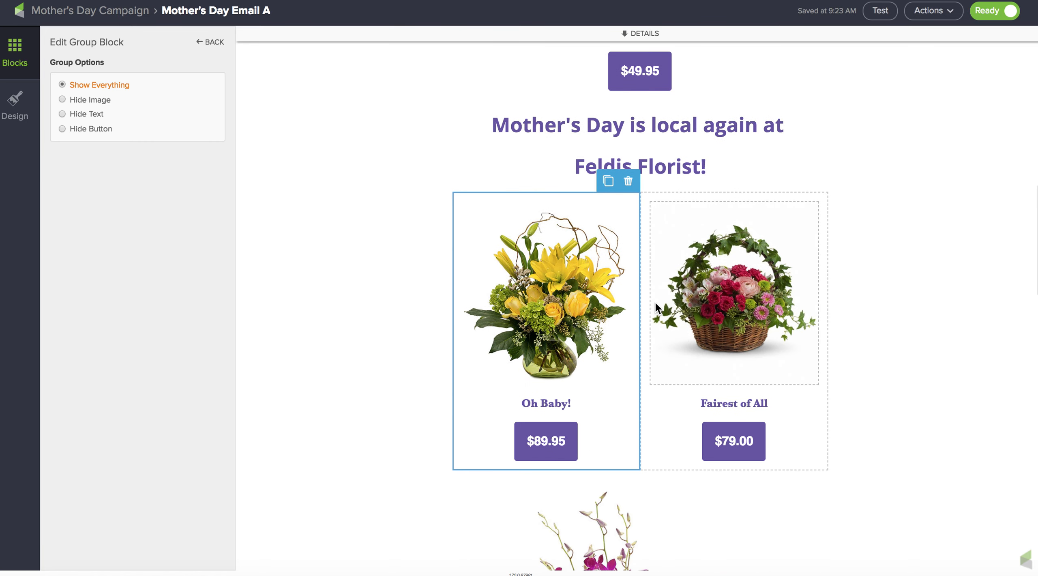
scroll(655, 301, up, 5)
scroll(655, 303, up, 3)
scroll(656, 303, down, 12)
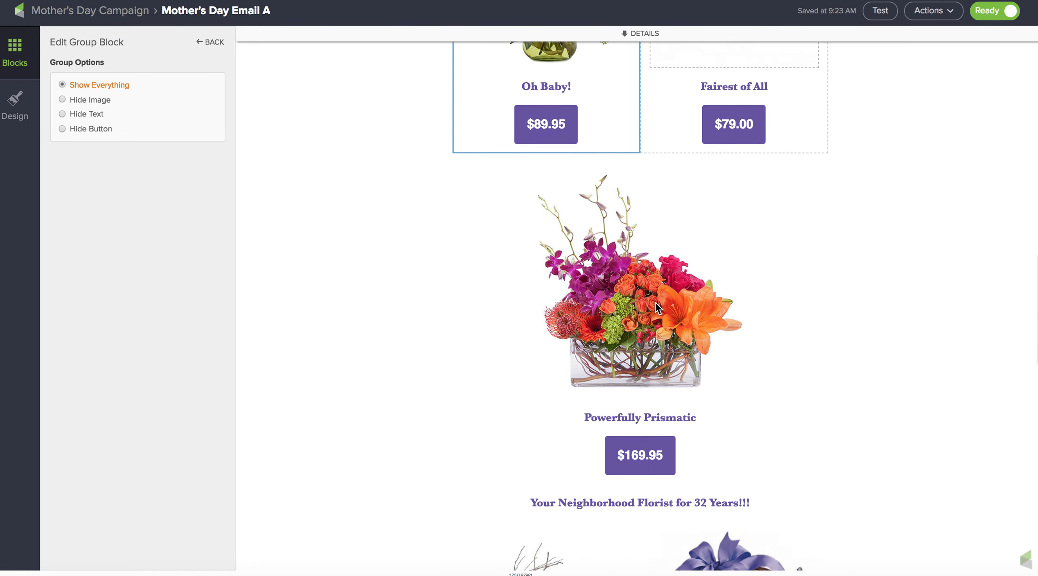
scroll(655, 301, down, 6)
scroll(655, 302, up, 18)
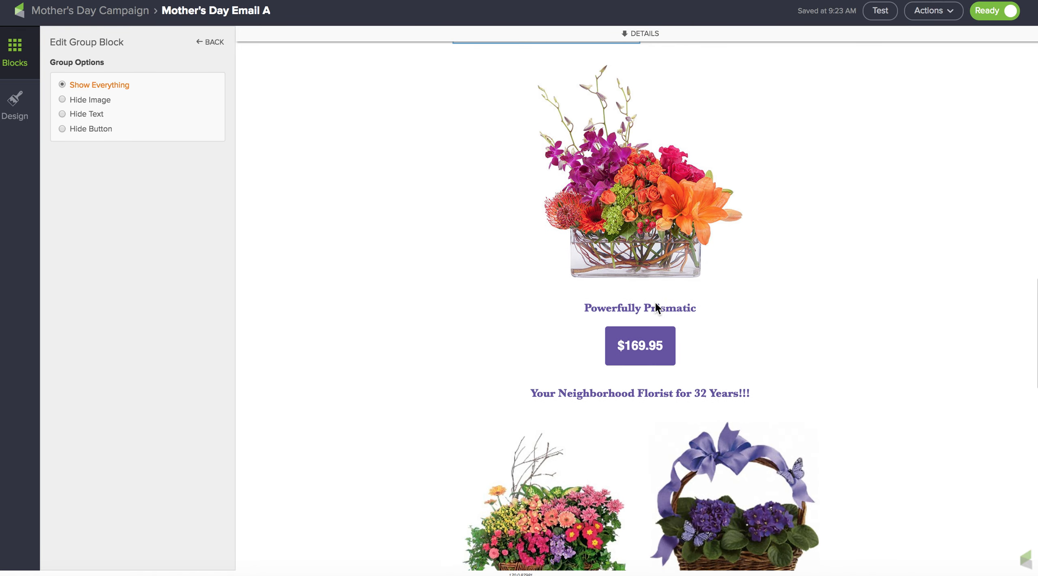
scroll(655, 302, up, 4)
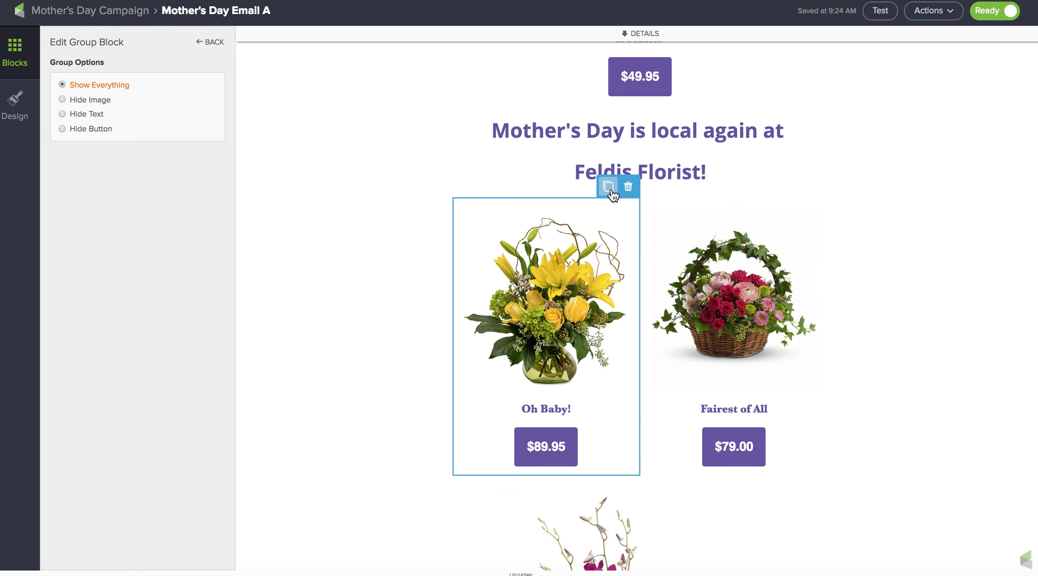
click(607, 187)
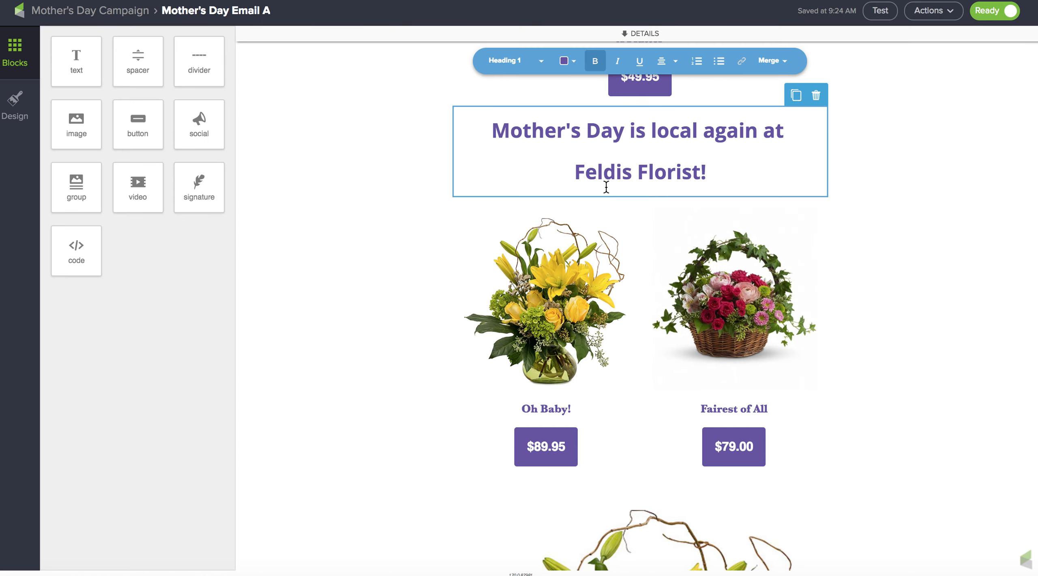
- Delete the duplicated Oh Baby product group below the two-column Oh Baby and Fairest of All row
scroll(803, 334, down, 15)
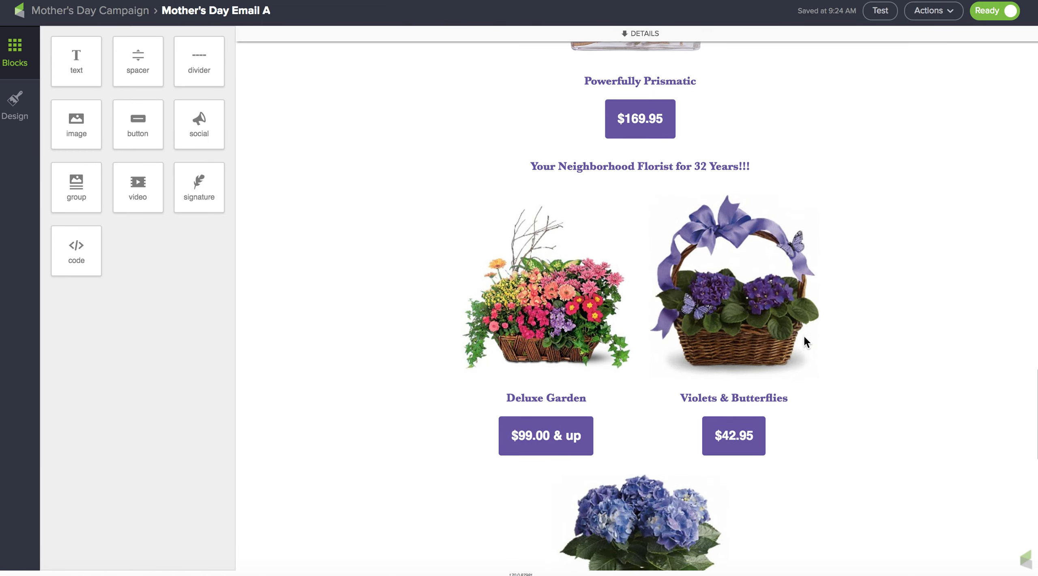
scroll(803, 334, down, 5)
scroll(805, 337, up, 15)
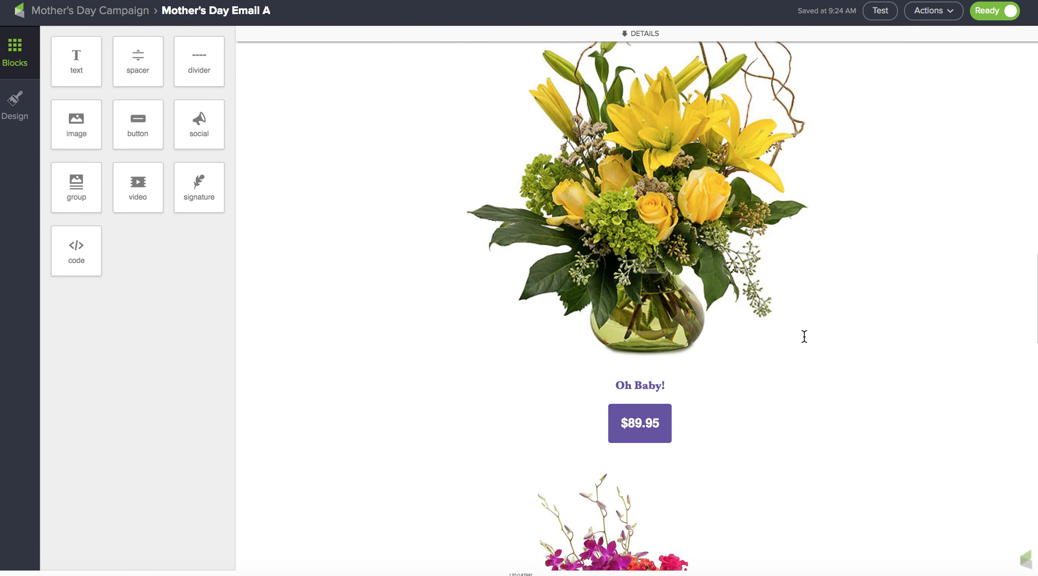
scroll(804, 336, down, 4)
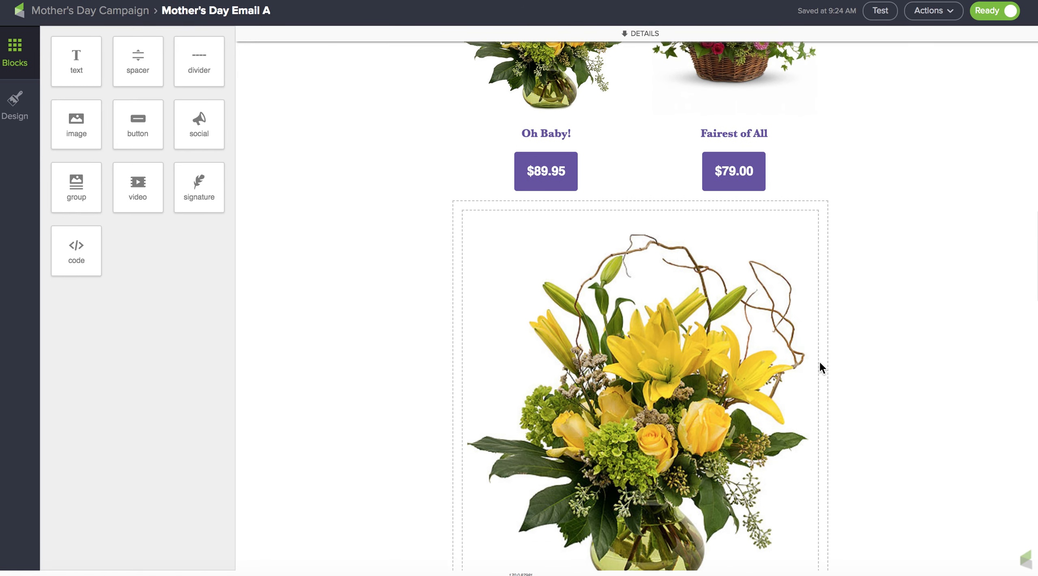
scroll(824, 358, down, 6)
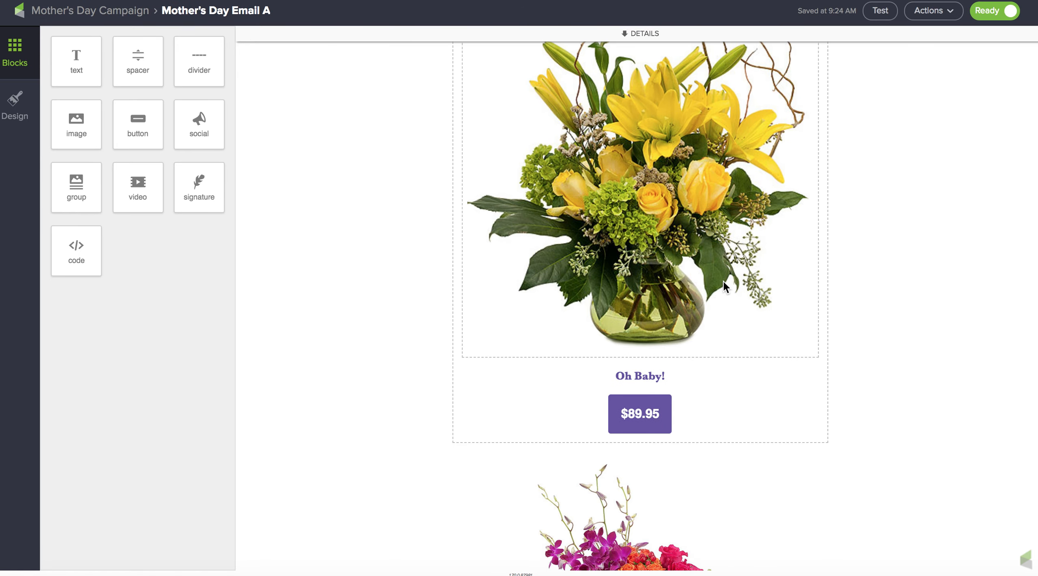
click(724, 281)
scroll(723, 280, up, 4)
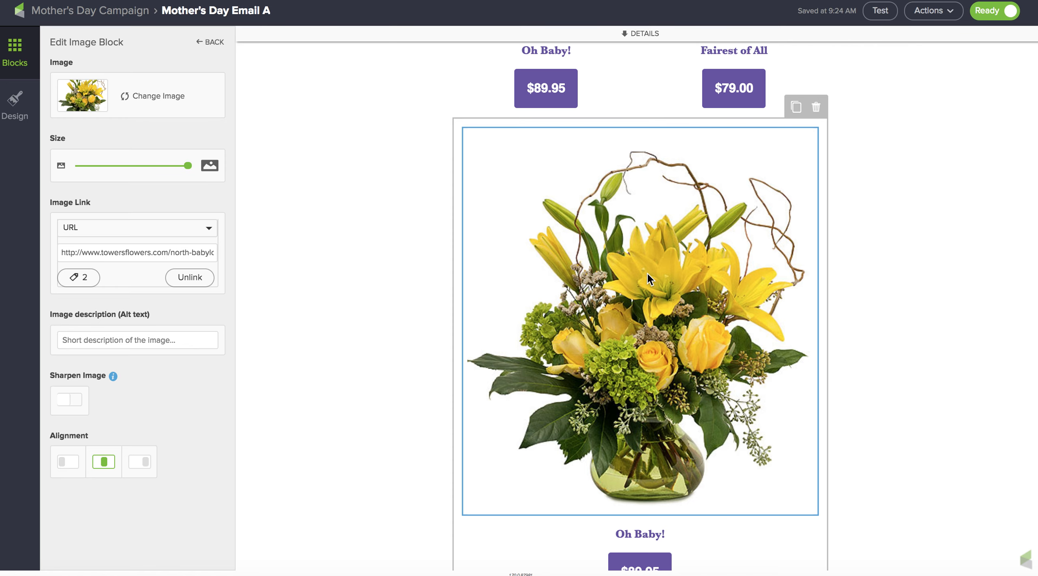
scroll(648, 272, down, 5)
scroll(640, 365, up, 9)
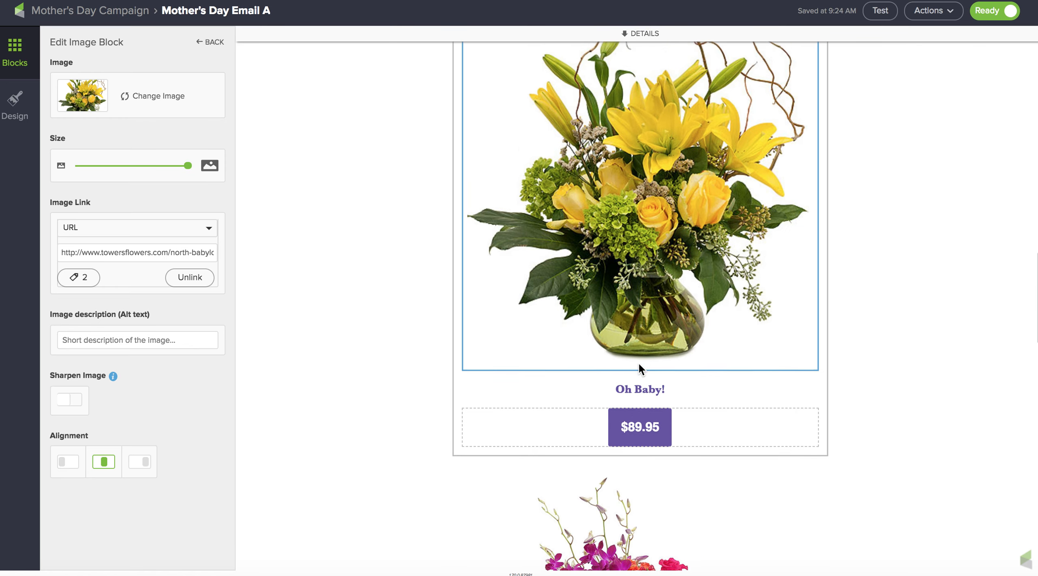
scroll(638, 362, up, 1)
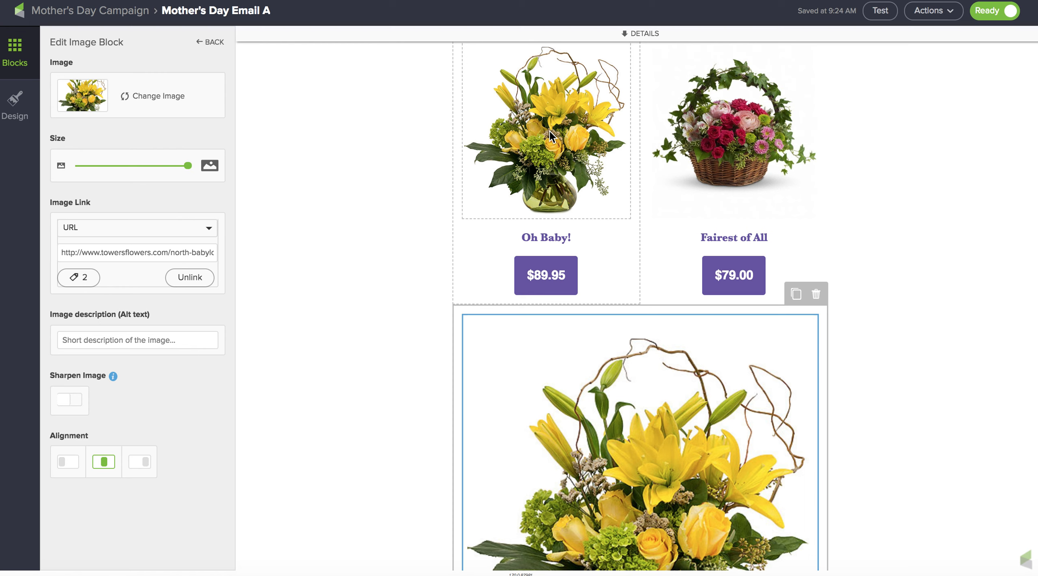
click(817, 296)
click(816, 295)
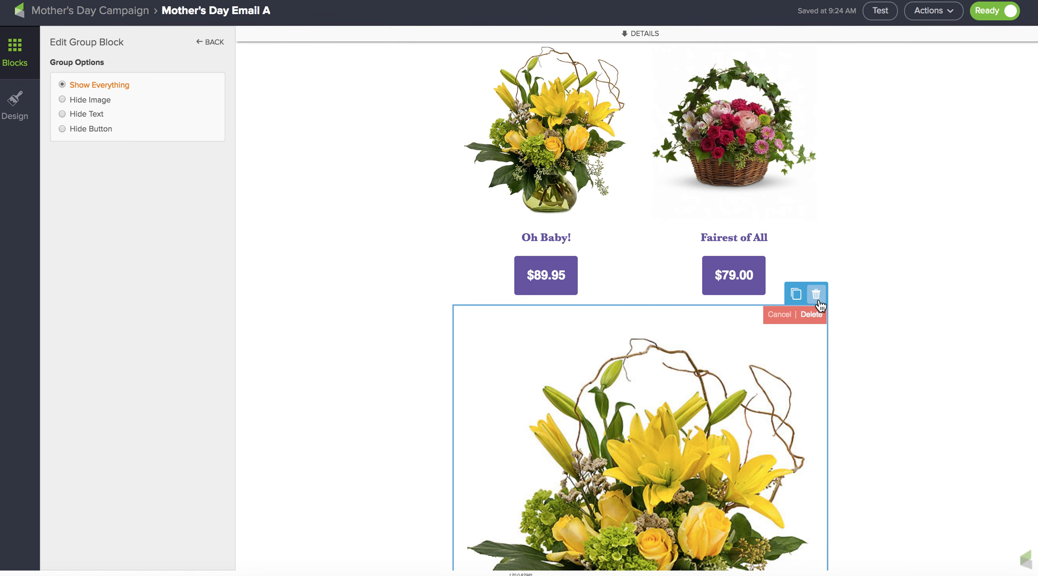
click(811, 314)
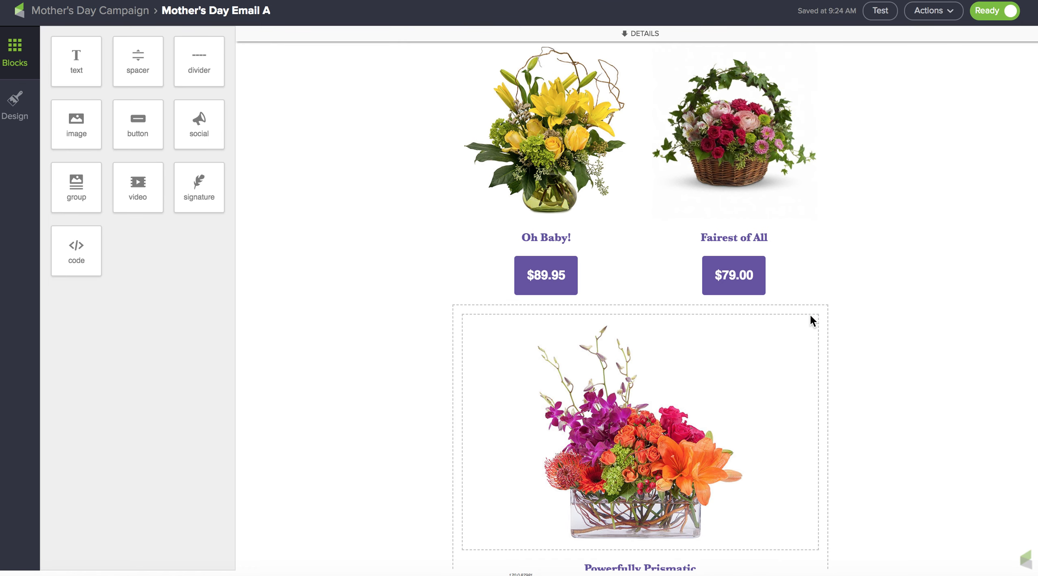
- Open the email's Actions menu to preview the email
scroll(850, 309, up, 15)
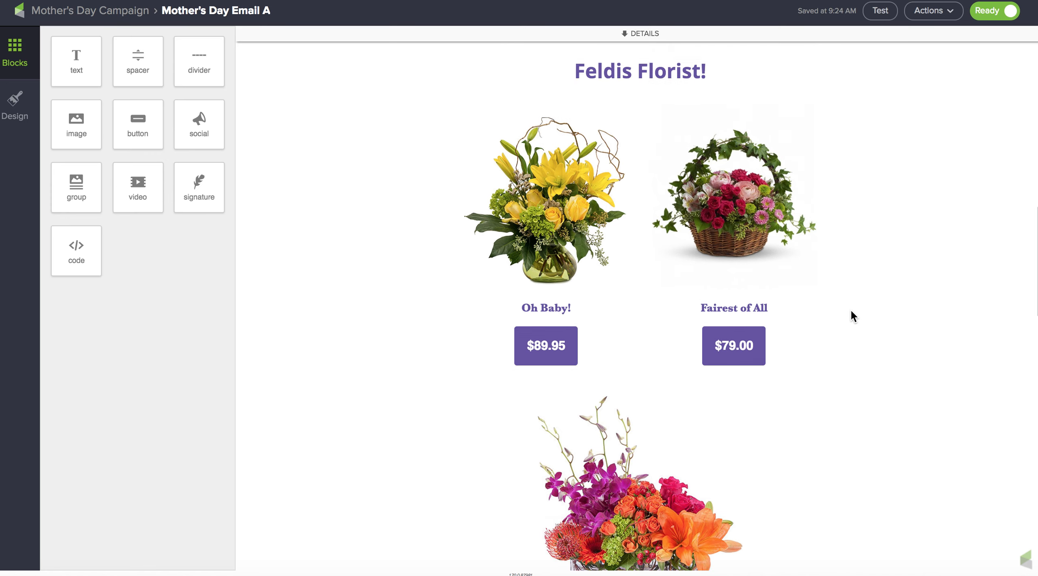
scroll(850, 309, up, 3)
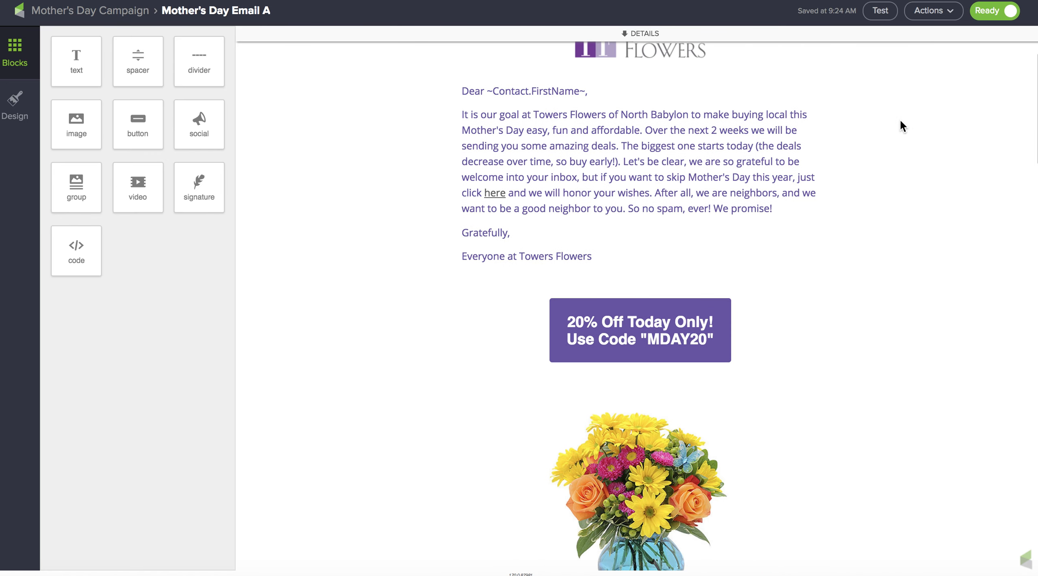
click(945, 15)
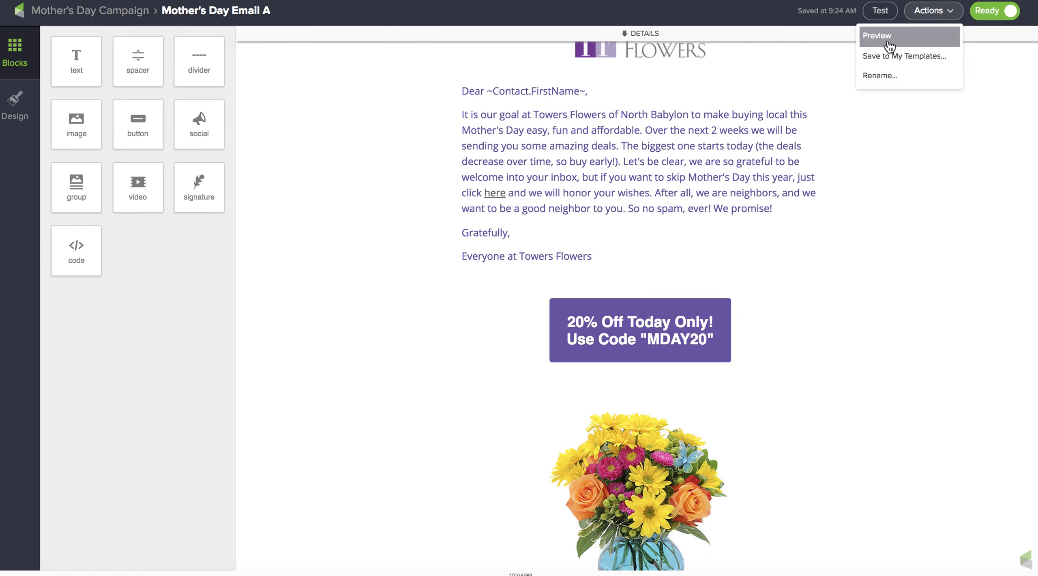